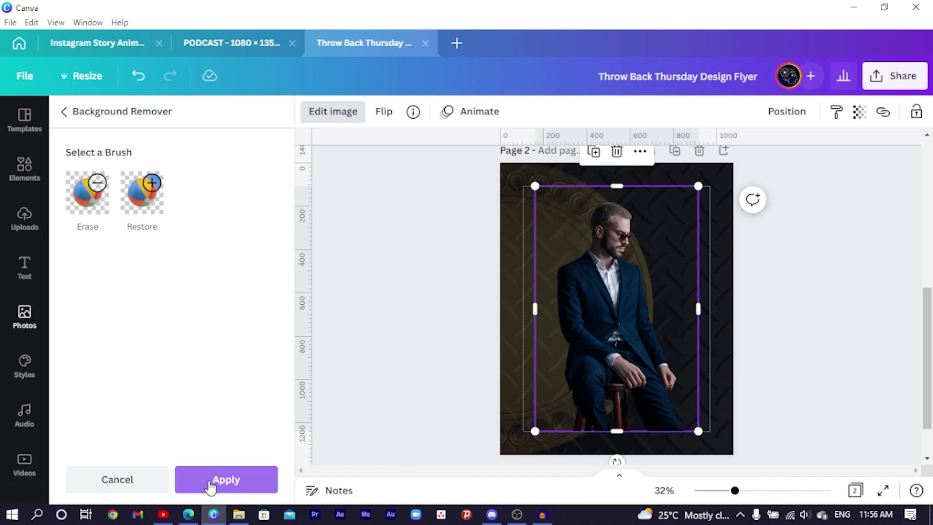
Apply the background removal to the seated man's photo and flip the photo horizontally.
click(223, 480)
click(425, 112)
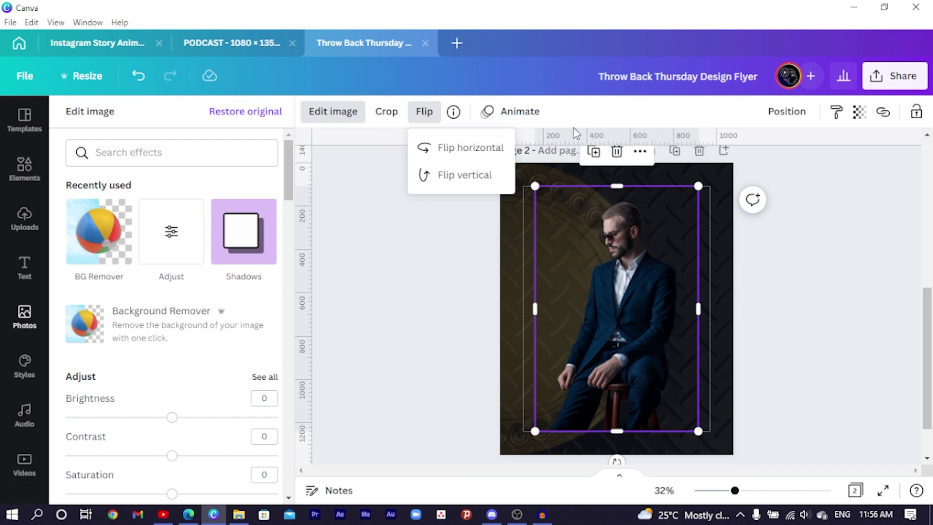
click(608, 354)
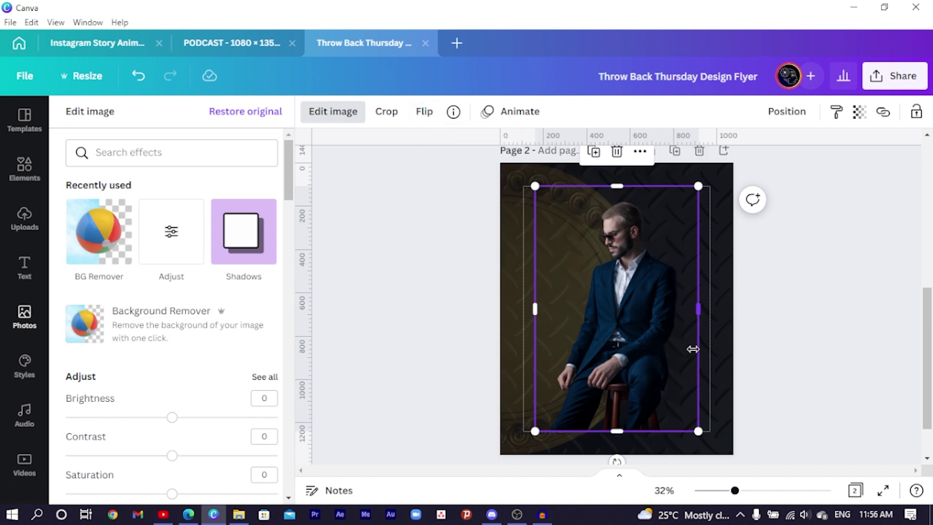
Crop the lower part of the man's photo, enlarge it to about 1,137 × 1,350 and place him on the right side of page 2.
drag(646, 319, 689, 349)
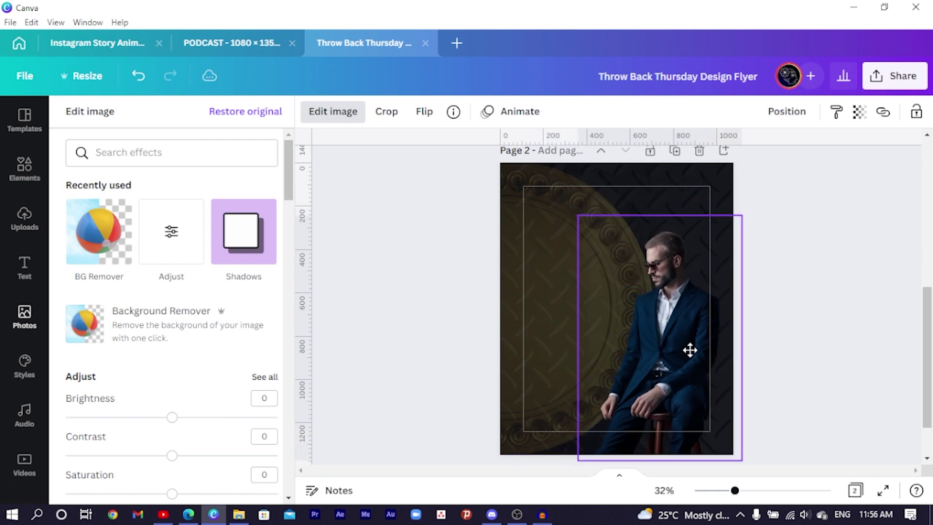
drag(742, 215, 789, 151)
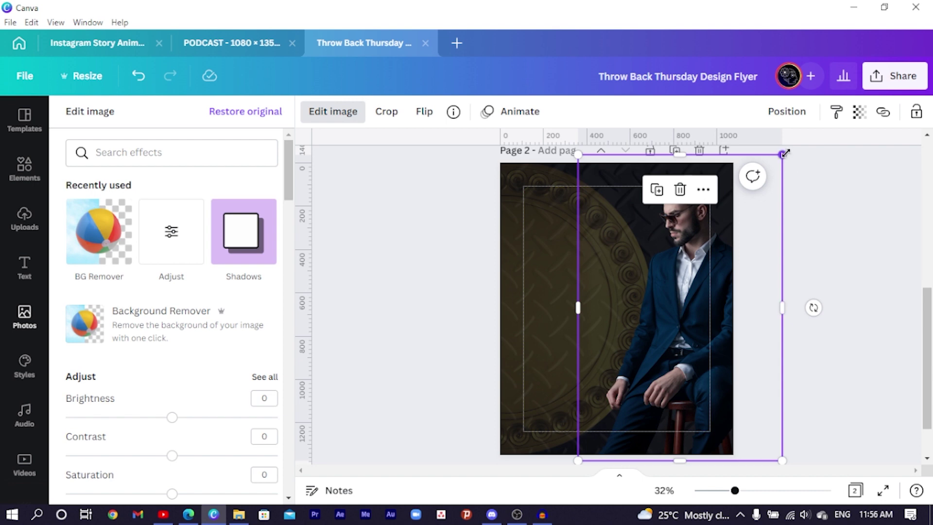
drag(658, 463, 658, 398)
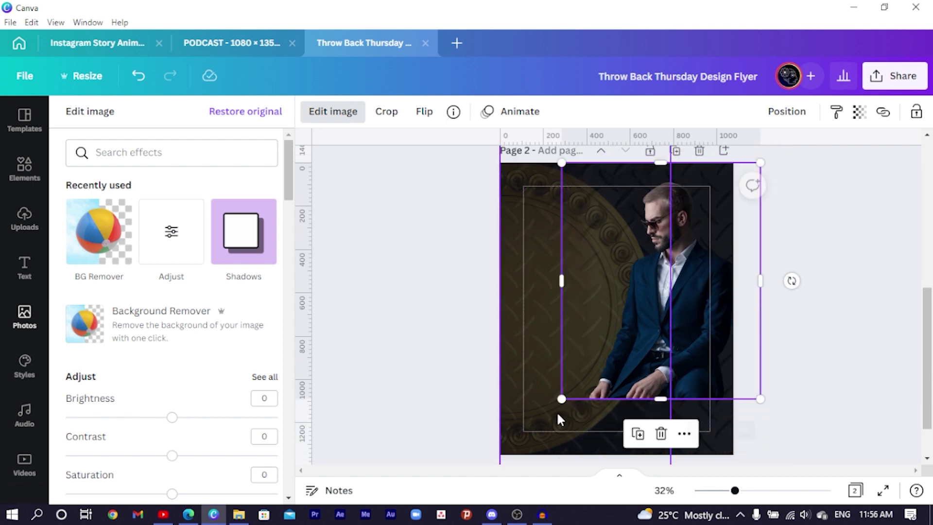
drag(560, 399, 513, 454)
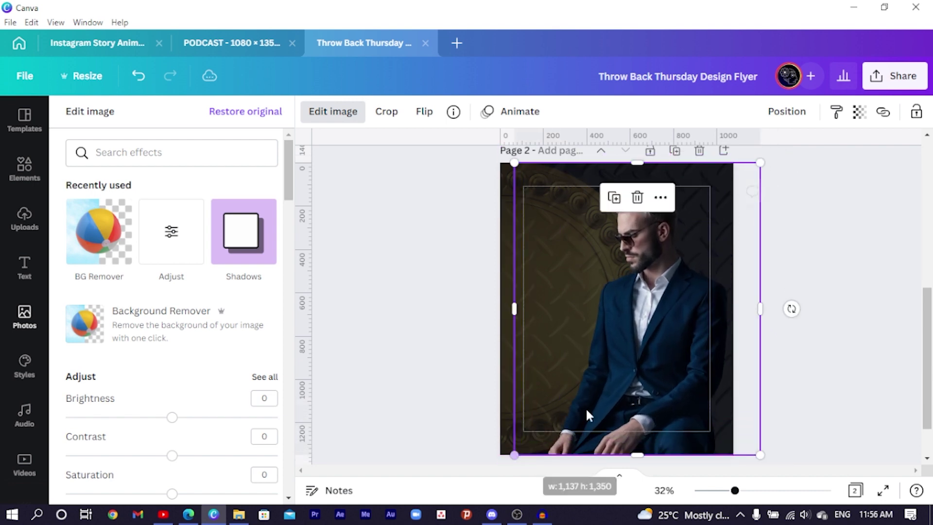
drag(628, 335, 662, 340)
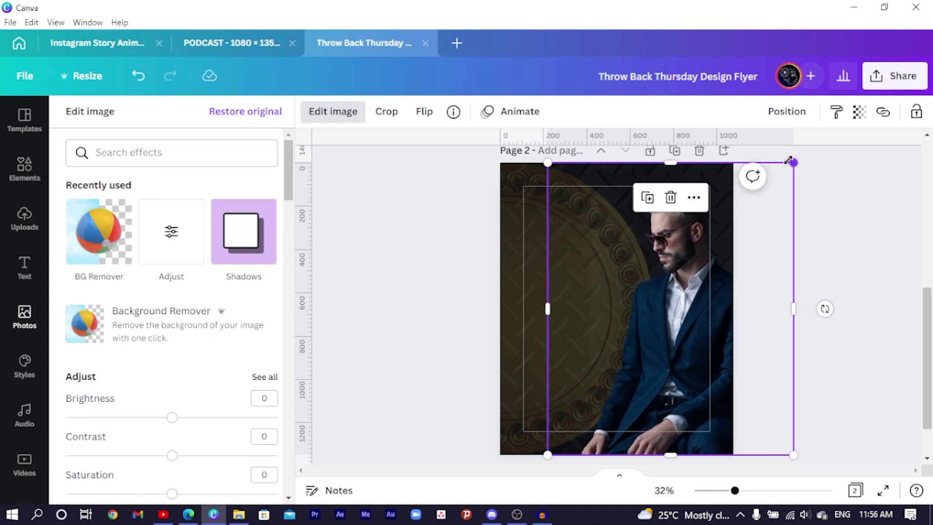
key(Escape)
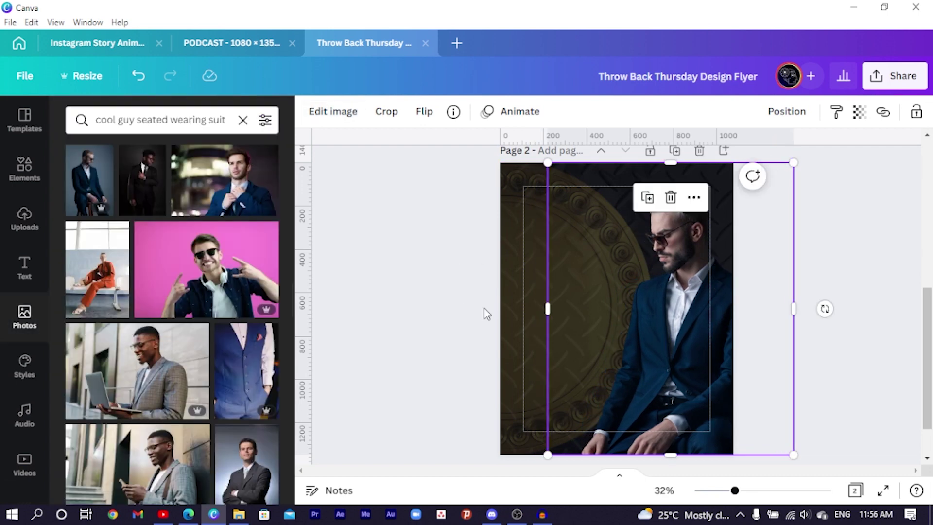
Adjust the man's photo to brightness -7, contrast 14, saturation 21 and blur -8.
click(332, 116)
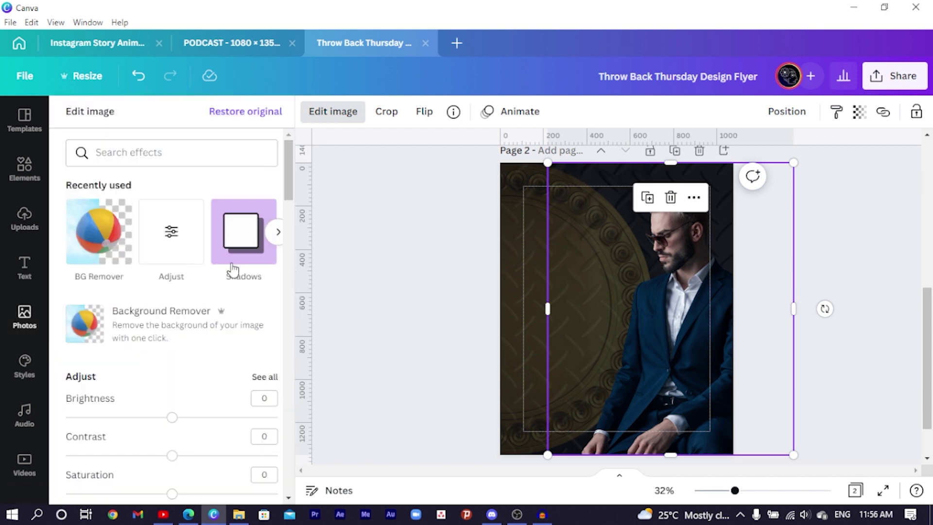
click(191, 245)
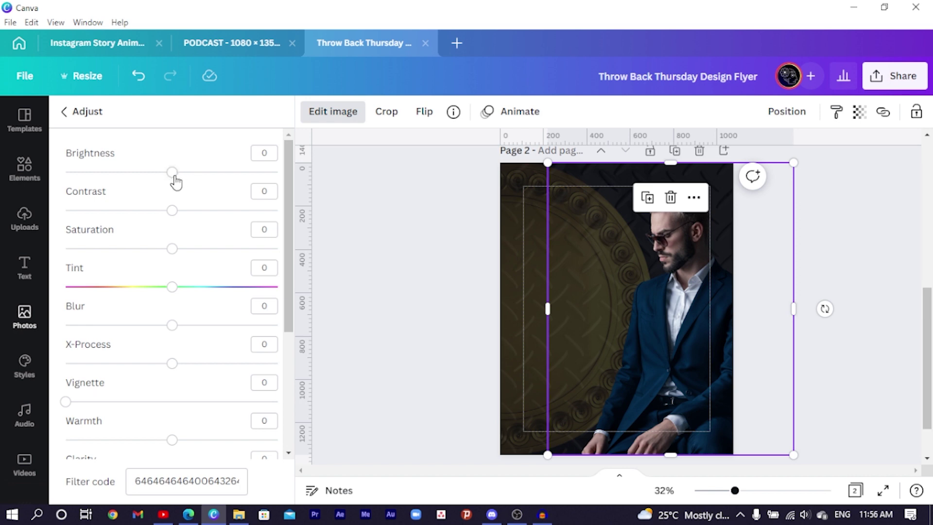
drag(167, 178, 165, 177)
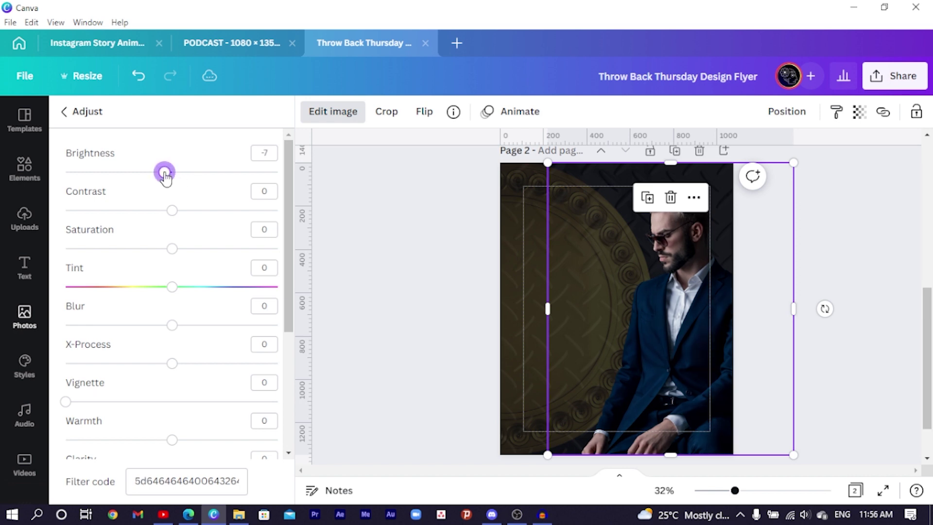
click(187, 211)
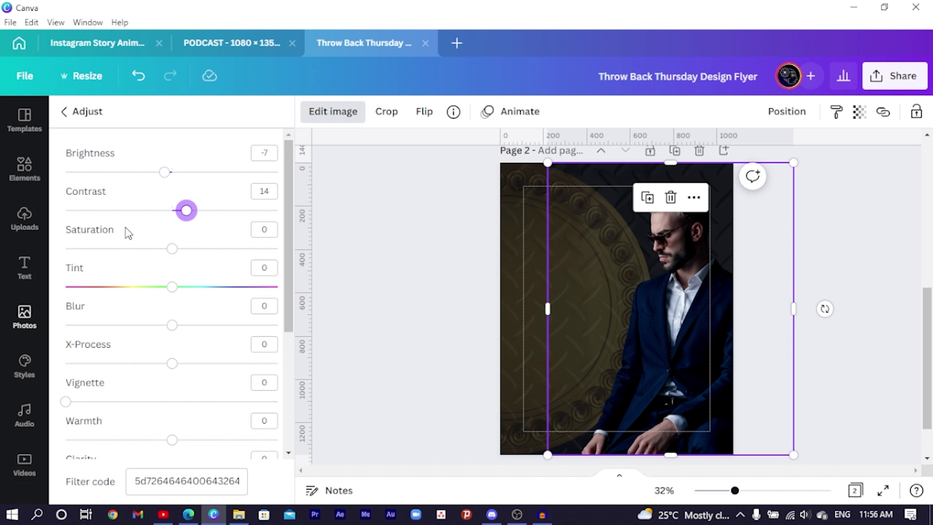
click(186, 249)
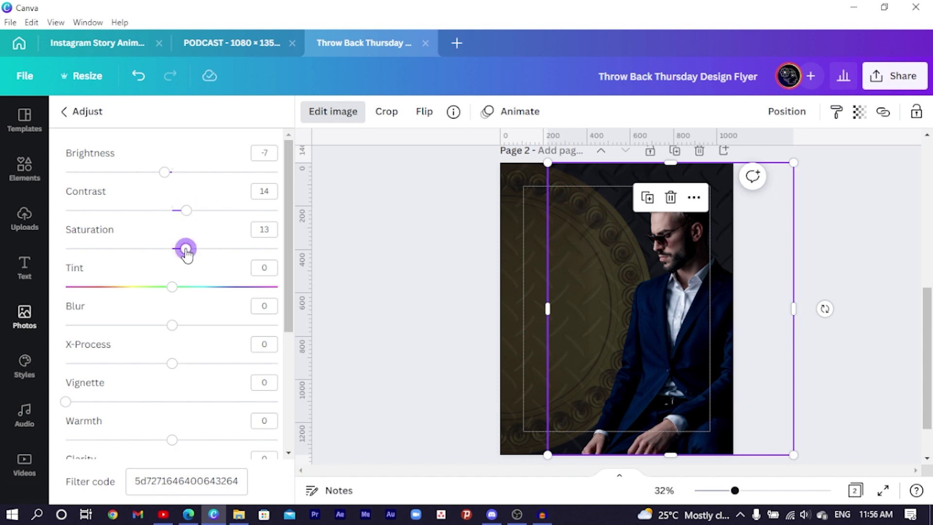
drag(186, 255, 194, 250)
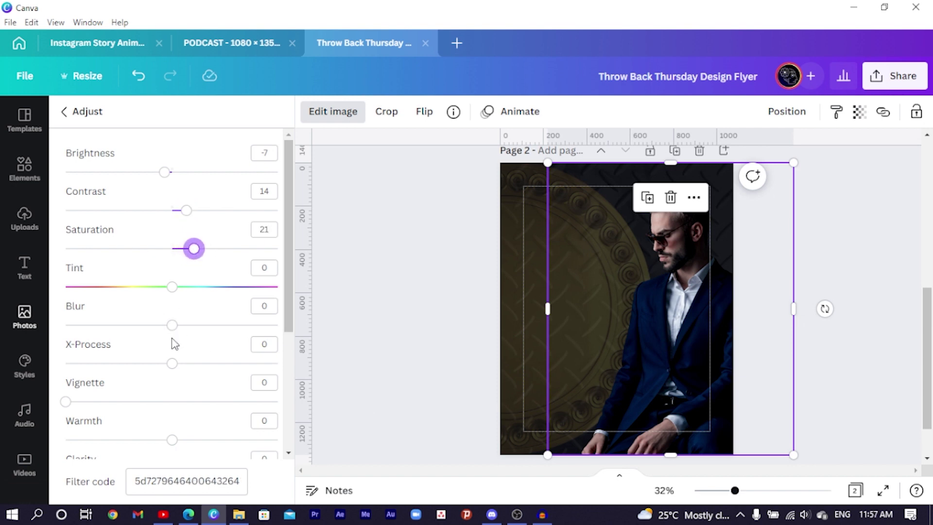
click(163, 325)
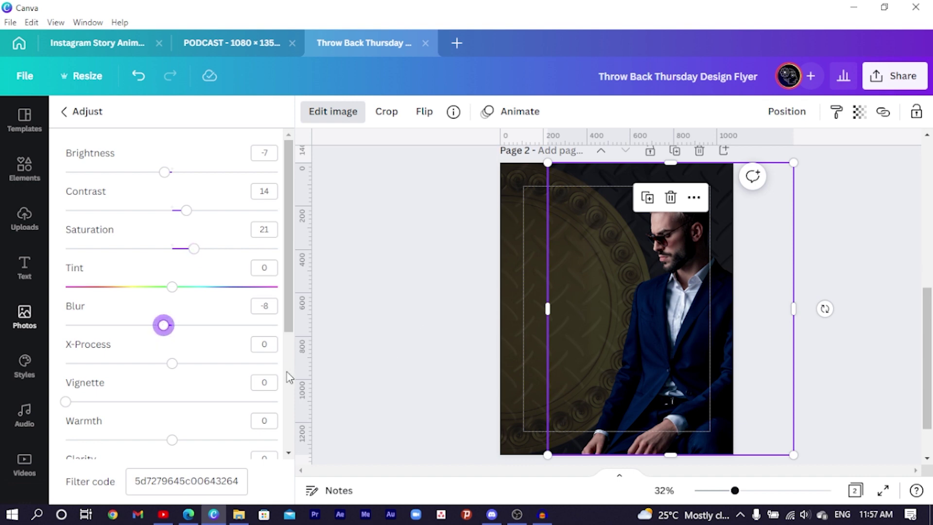
scroll(186, 414, down, 3)
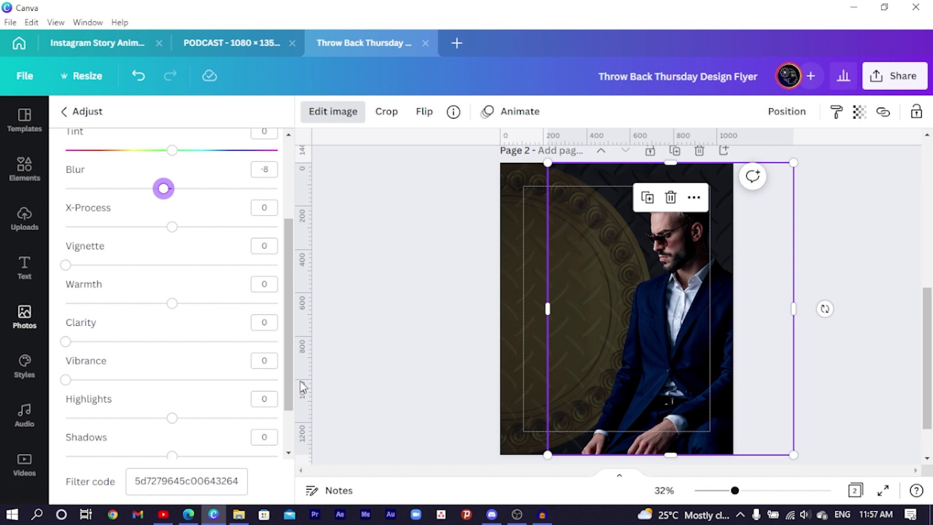
click(412, 330)
Crop the man's photo on both sides, trimming the empty left area and the part beyond the page's right edge.
click(604, 313)
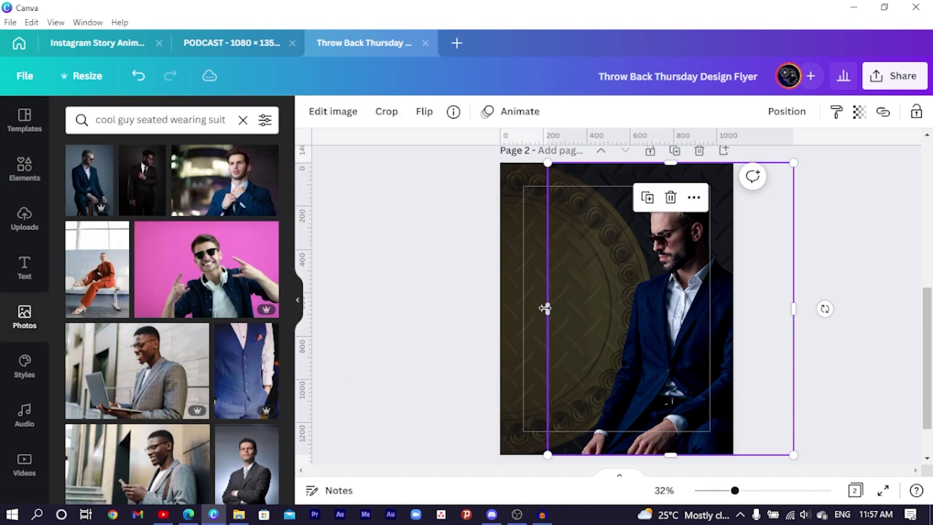
drag(545, 308, 576, 319)
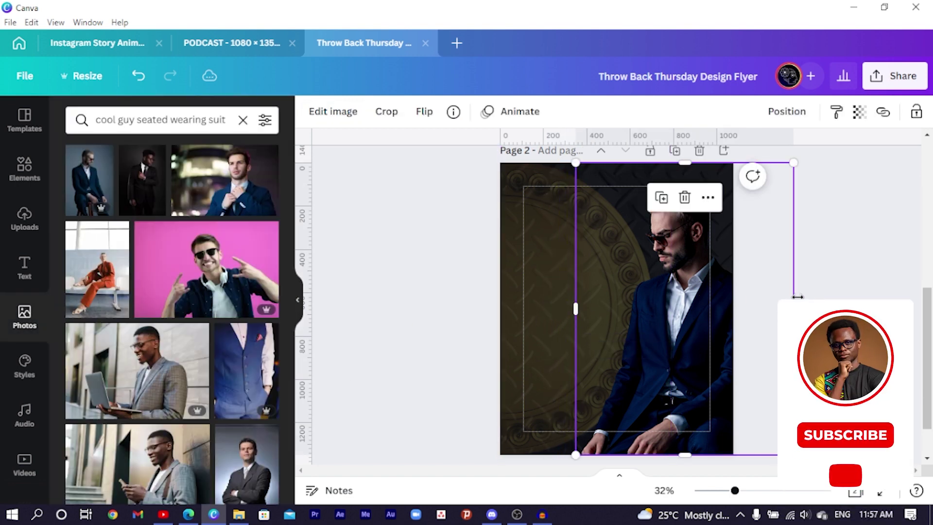
drag(798, 297, 737, 297)
click(845, 233)
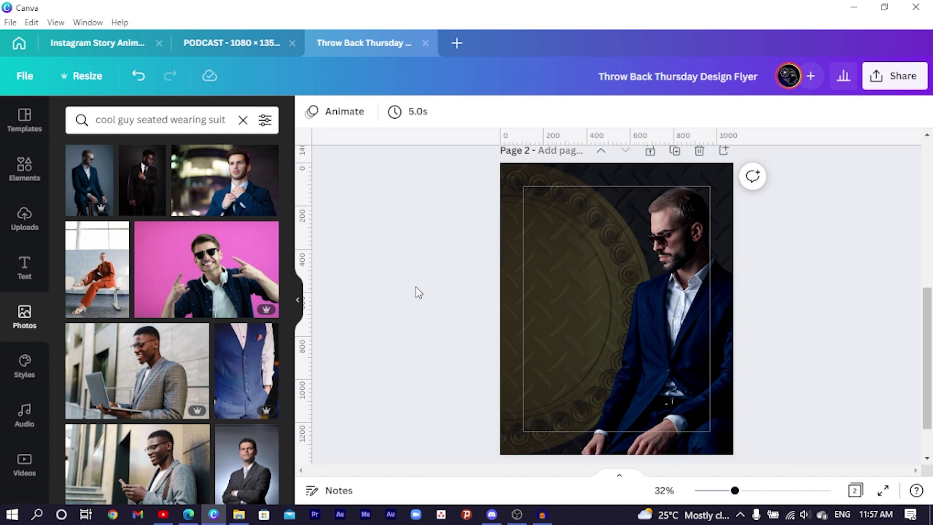
Add the text THROW to page 2 and enlarge it to font size 153.
scroll(418, 292, up, 1)
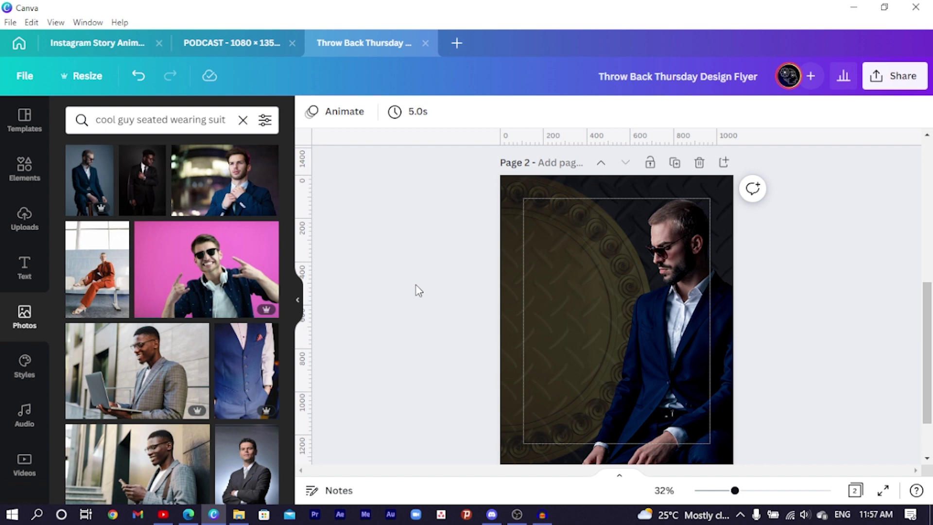
key(t)
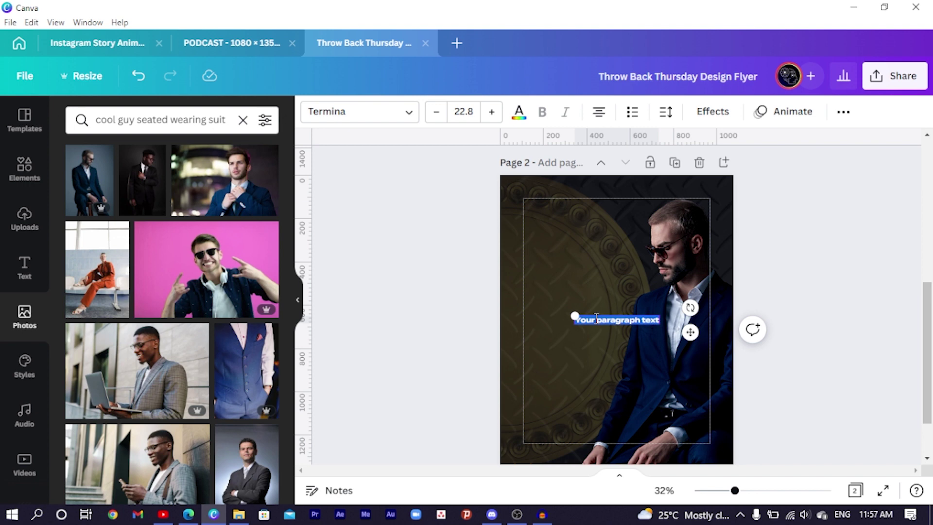
text(THROW)
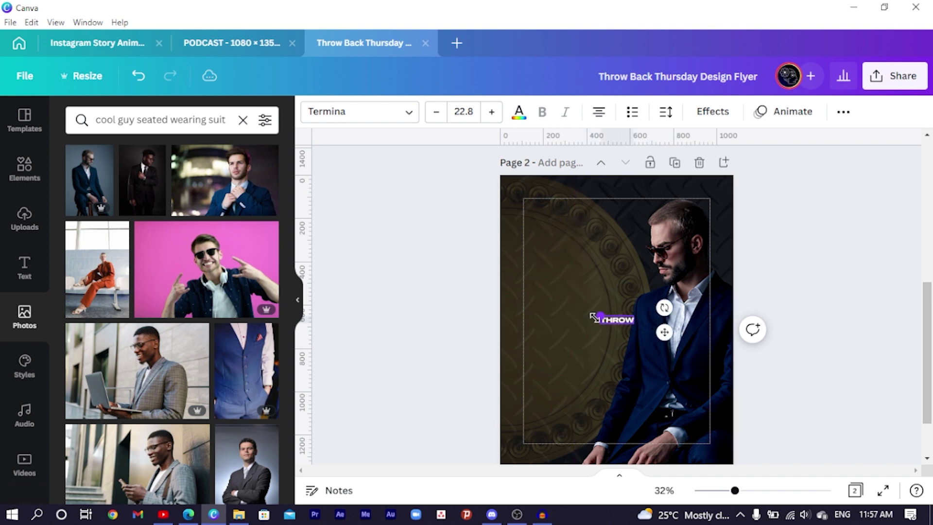
drag(599, 314, 412, 271)
click(434, 236)
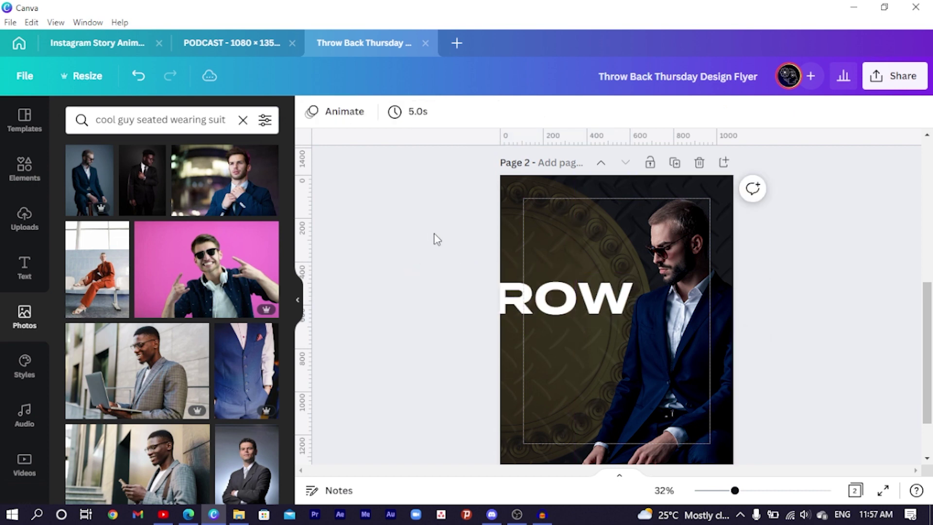
Duplicate THROW directly below, change the copy to BACK and widen its box to about 757 so it fits on one line.
click(545, 309)
key(ctrl+d)
drag(544, 309, 535, 333)
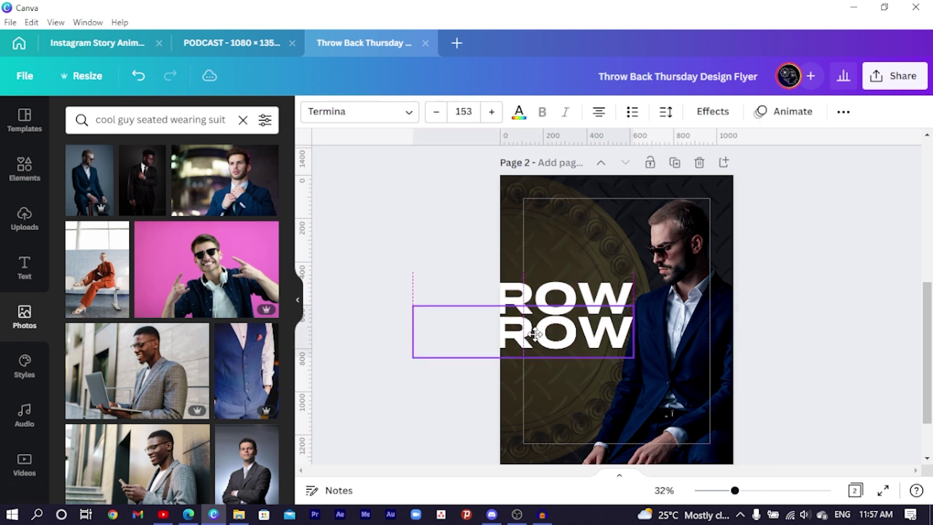
double_click(536, 333)
text(BACK)
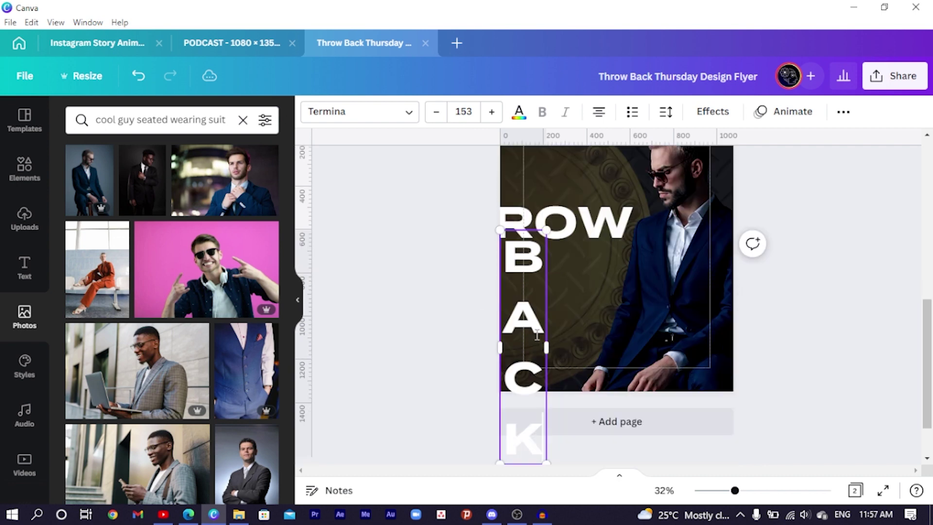
drag(547, 347, 666, 302)
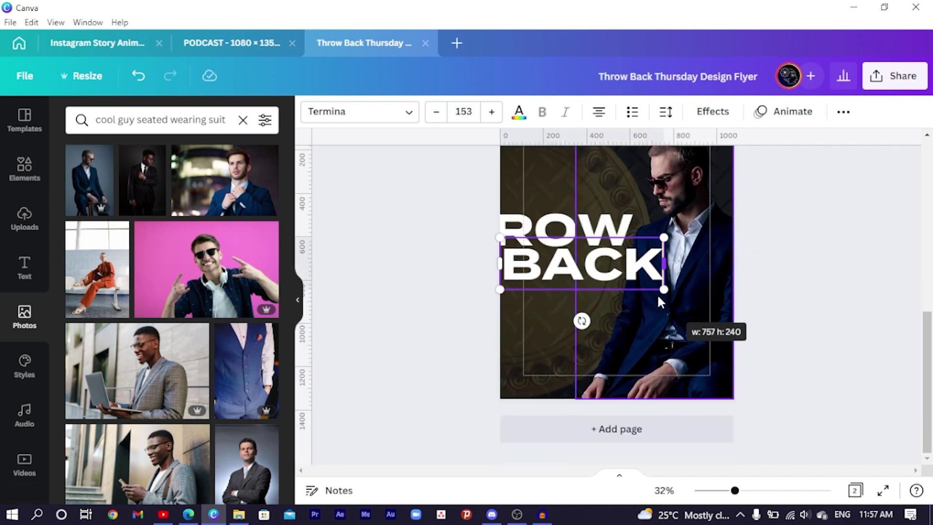
Move THROW and BACK to the right so both words lie fully on the page.
drag(593, 222, 631, 217)
shift+click(624, 262)
drag(623, 262, 686, 276)
click(387, 311)
Enlarge BACK to font size 199 so it roughly matches the width of THROW.
click(571, 293)
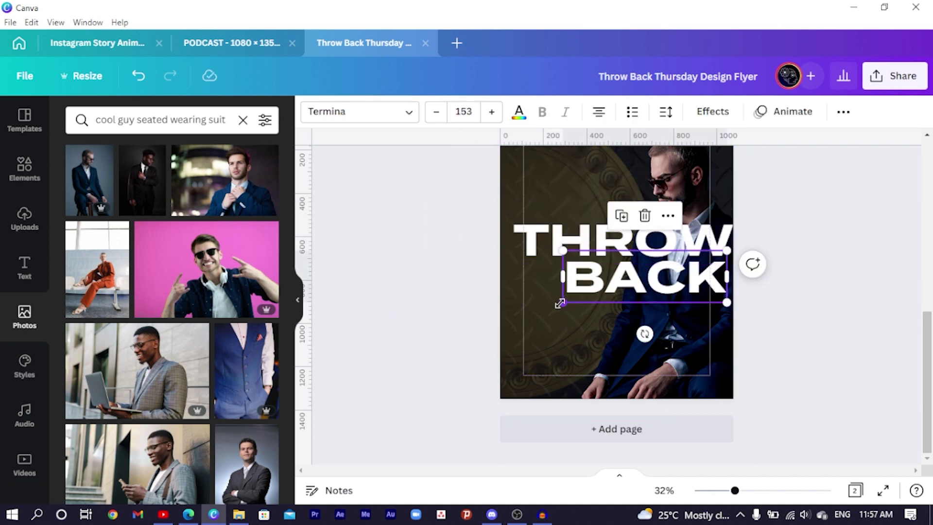
drag(563, 302, 510, 311)
click(491, 293)
click(557, 292)
click(561, 291)
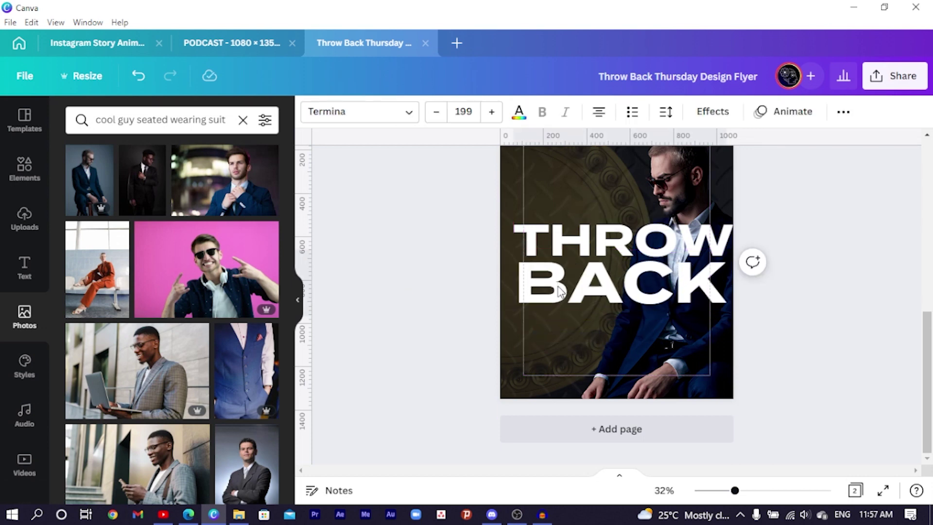
Rotate THROW and BACK together 90° clockwise and move them to the left side of the page.
click(588, 243)
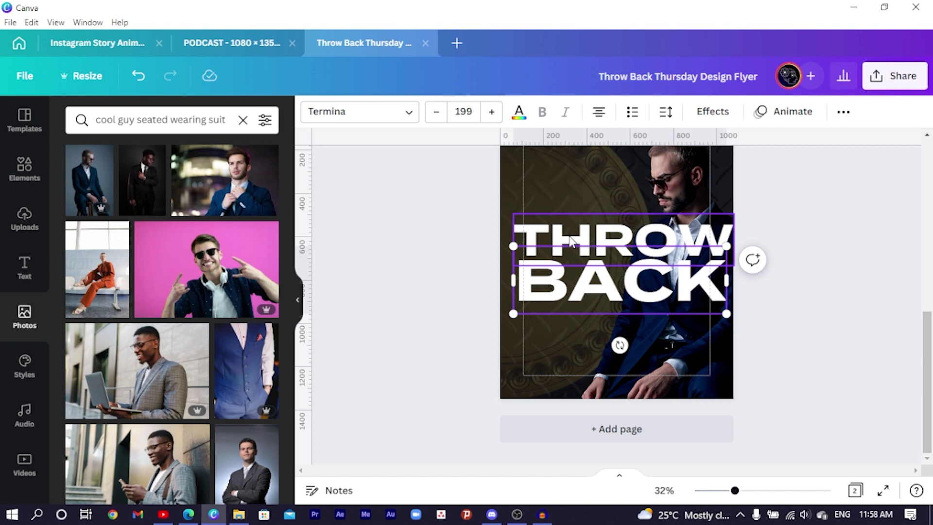
drag(627, 347, 460, 266)
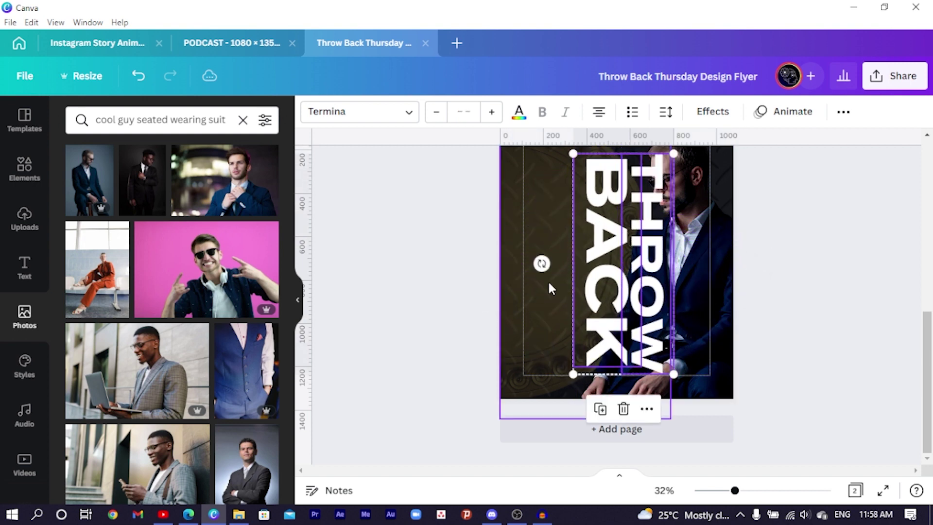
drag(596, 281, 527, 276)
scroll(559, 253, up, 2)
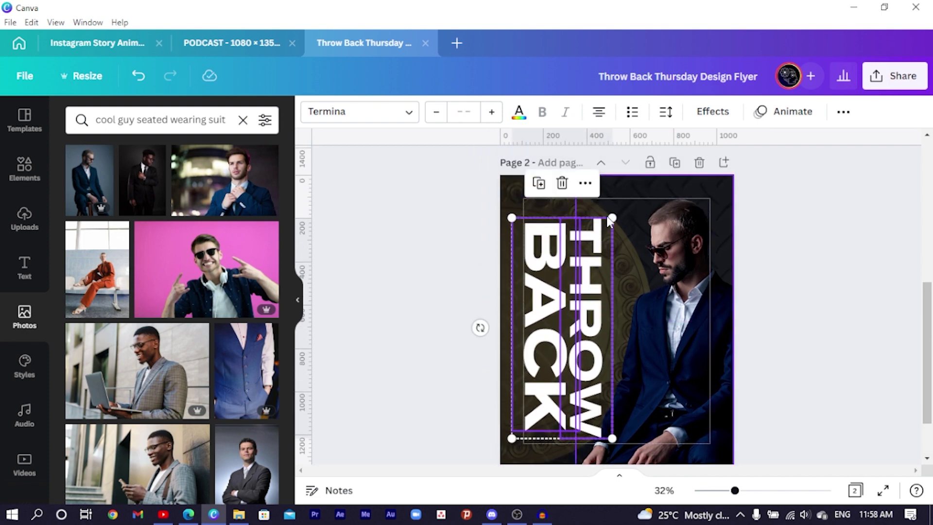
Scale the rotated words up slightly, with THROW at size 160, and reposition them within the page's margins.
mouse_move(611, 219)
mouse_down()
mouse_move(643, 208)
mouse_move(610, 202)
mouse_up()
drag(537, 252, 544, 265)
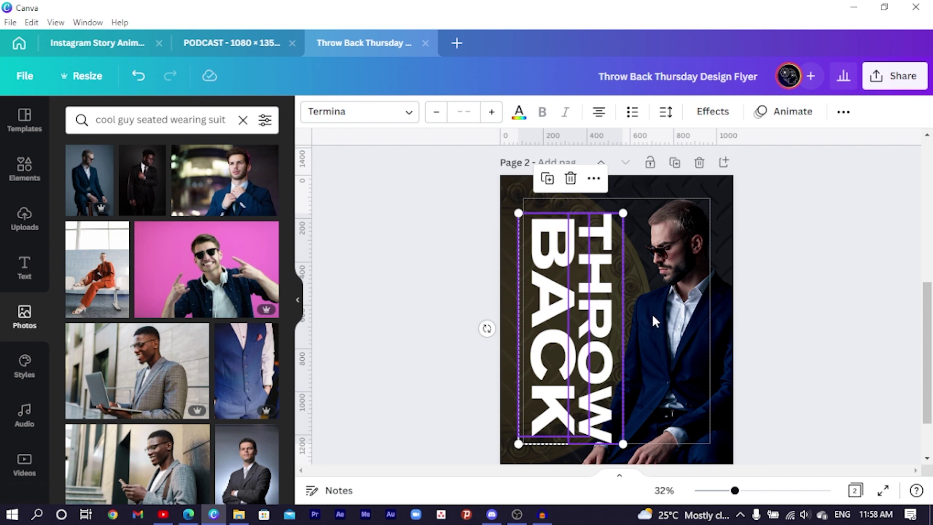
click(436, 339)
Shift THROW and BACK together slightly left, away from the man's photo.
click(662, 327)
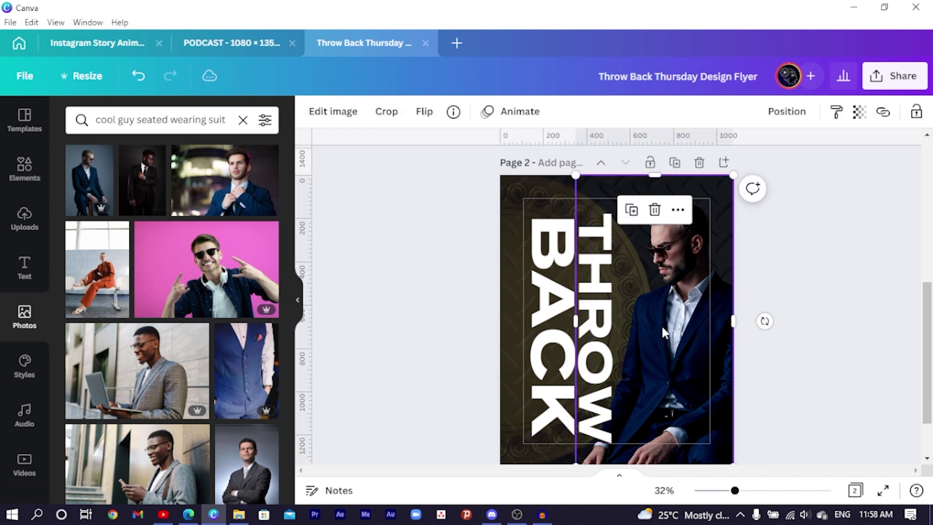
click(593, 247)
click(596, 246)
click(598, 243)
shift+click(558, 242)
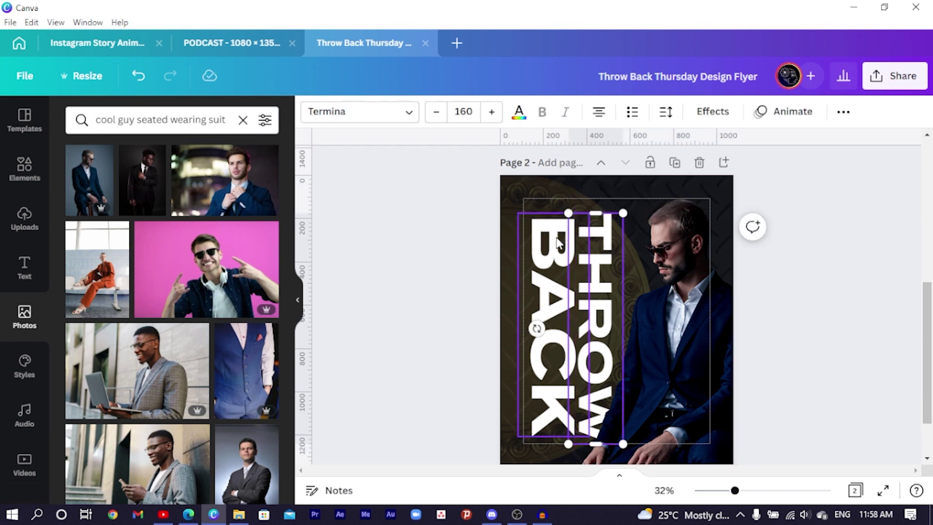
drag(557, 242, 552, 242)
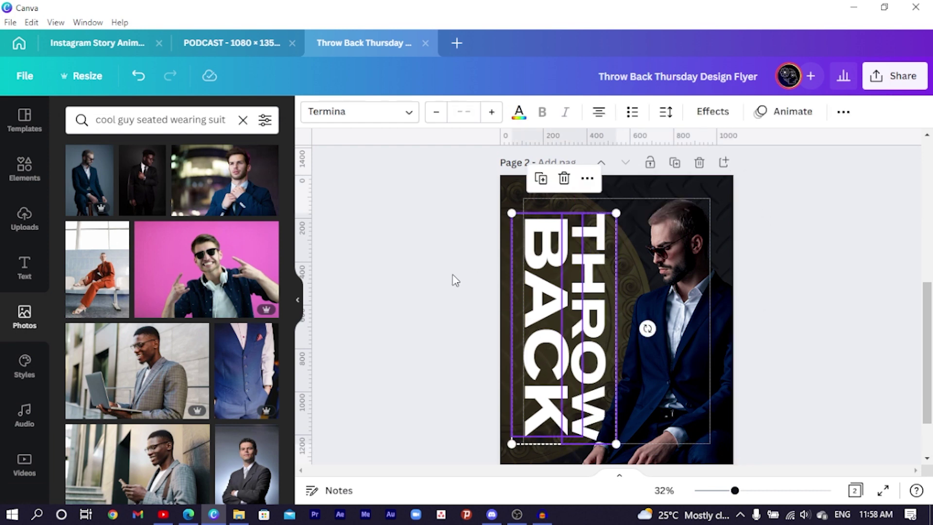
Change the text color of BACK to the yellow from the document colors.
click(432, 277)
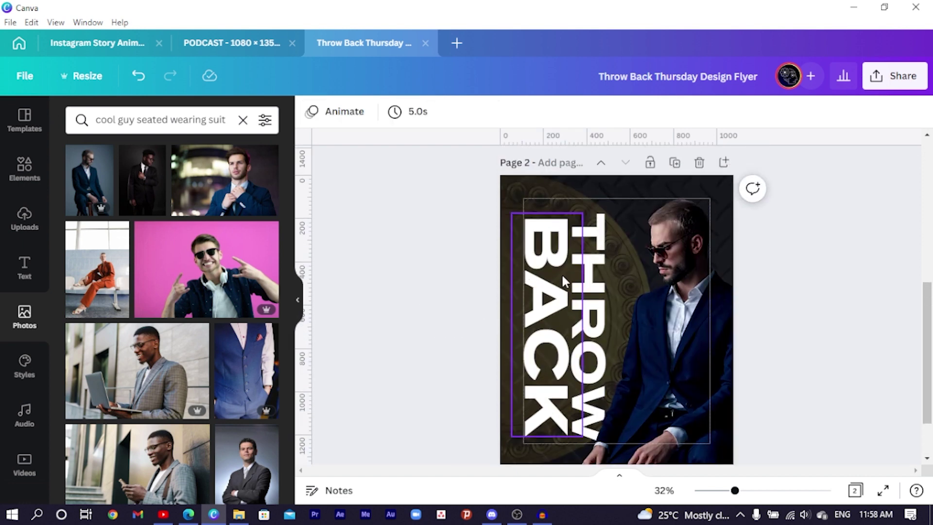
click(549, 296)
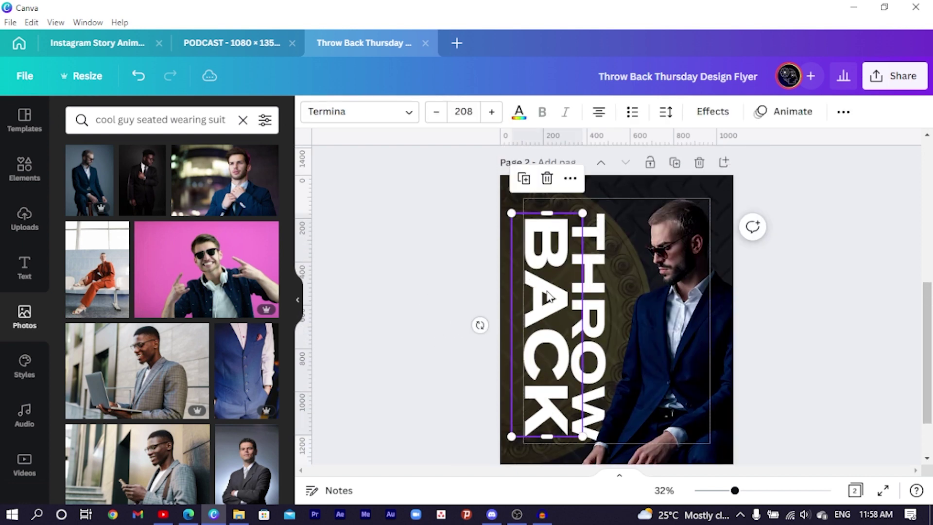
click(518, 111)
click(80, 220)
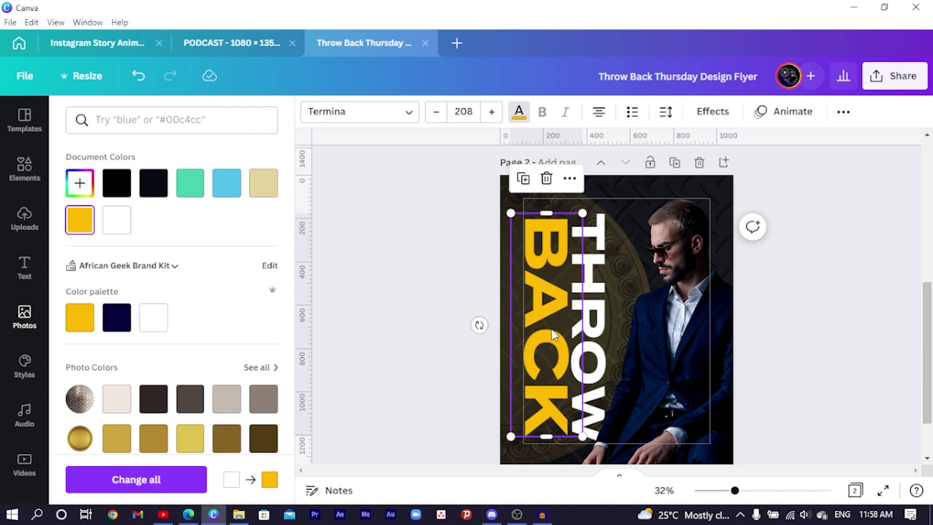
click(410, 308)
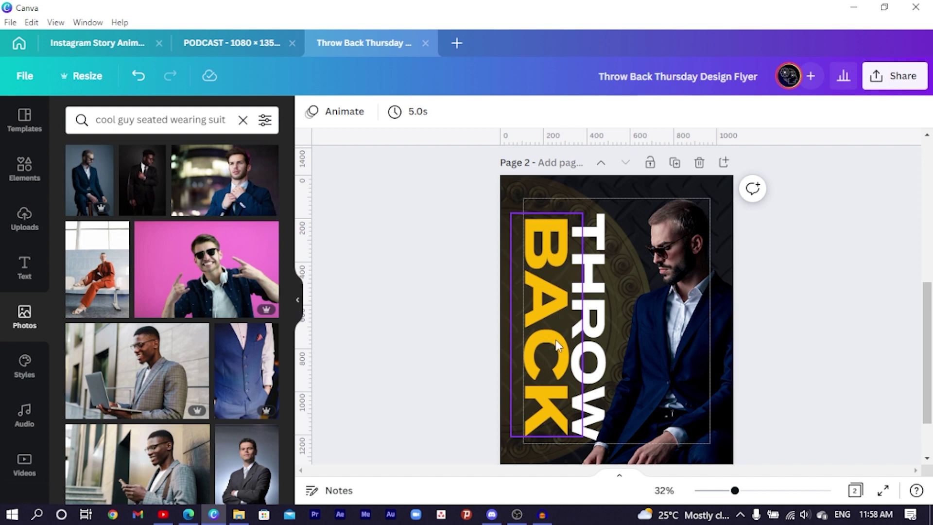
Add a rectangle to the page and stretch it vertically past the page's full height.
click(511, 201)
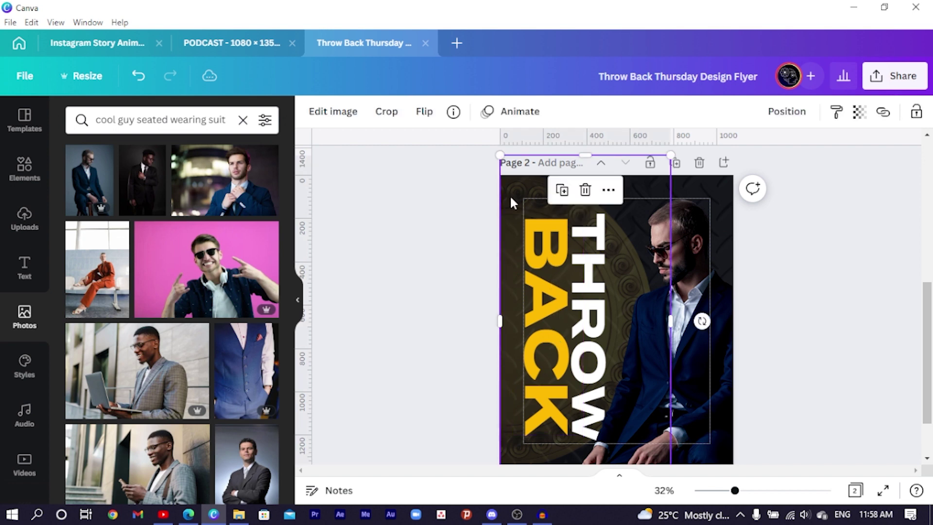
key(r)
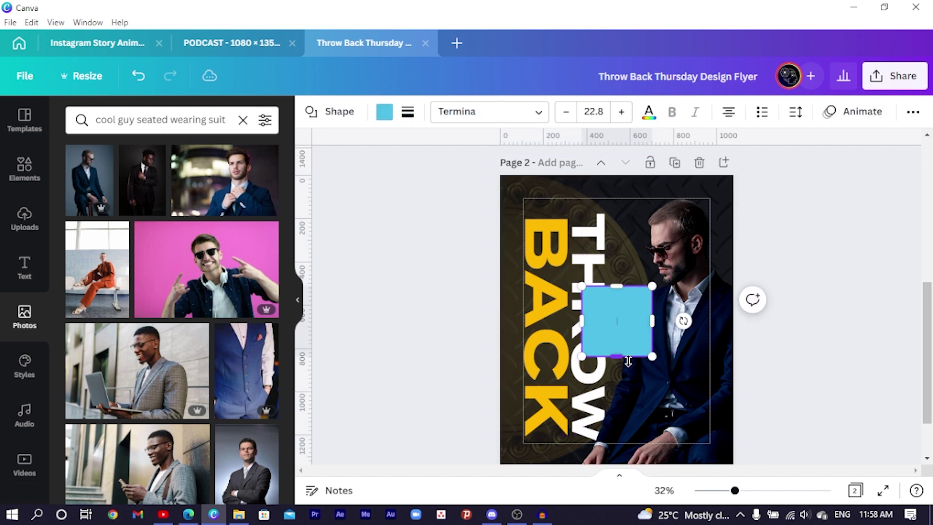
drag(621, 358, 621, 464)
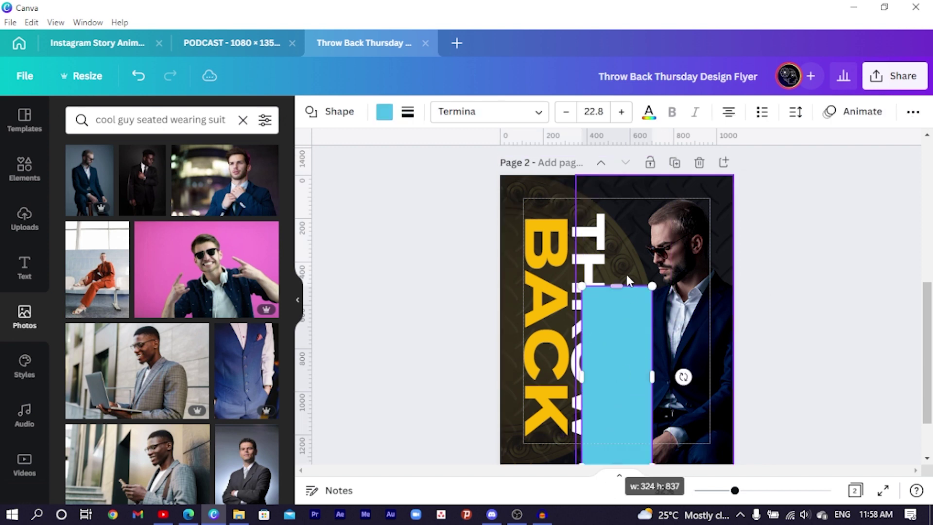
drag(609, 291, 608, 156)
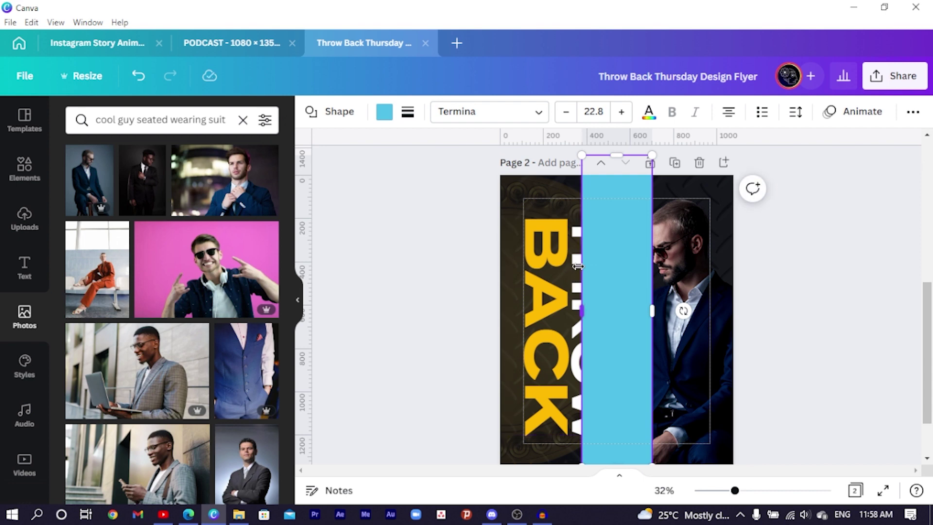
Narrow the rectangle into a vertical bar over the man's photo and place a duplicate bar beside it with a small gap.
drag(581, 276, 614, 276)
drag(633, 236, 658, 255)
key(ctrl+d)
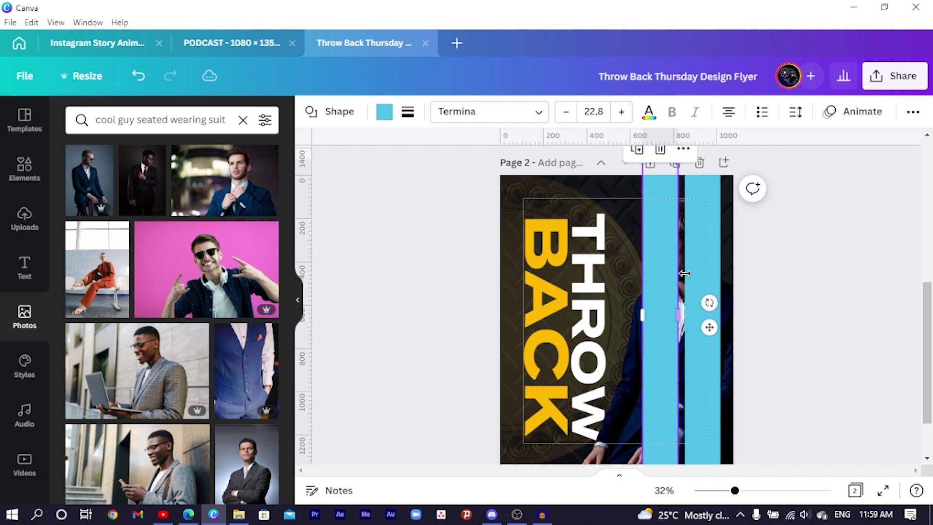
Send both vertical bars behind the man's photo and fill them with the same yellow as BACK.
shift+click(698, 266)
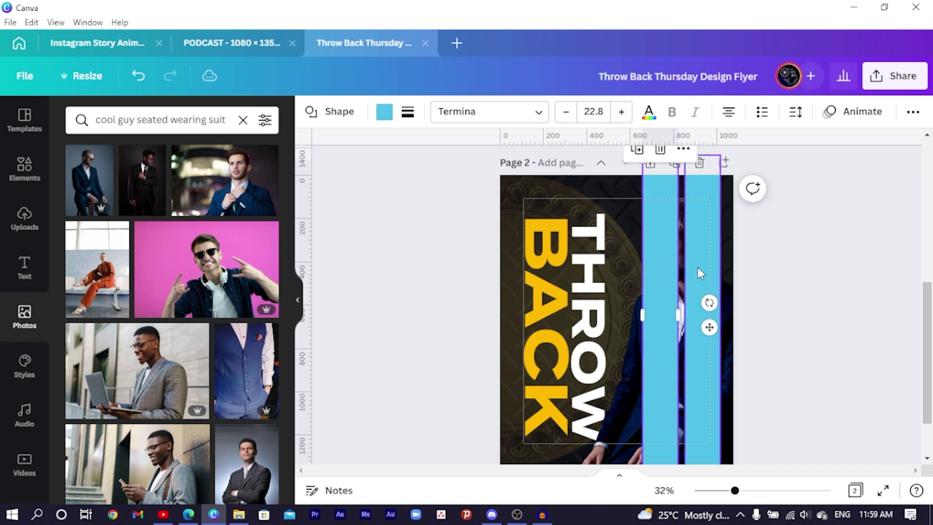
right_click(650, 226)
click(700, 306)
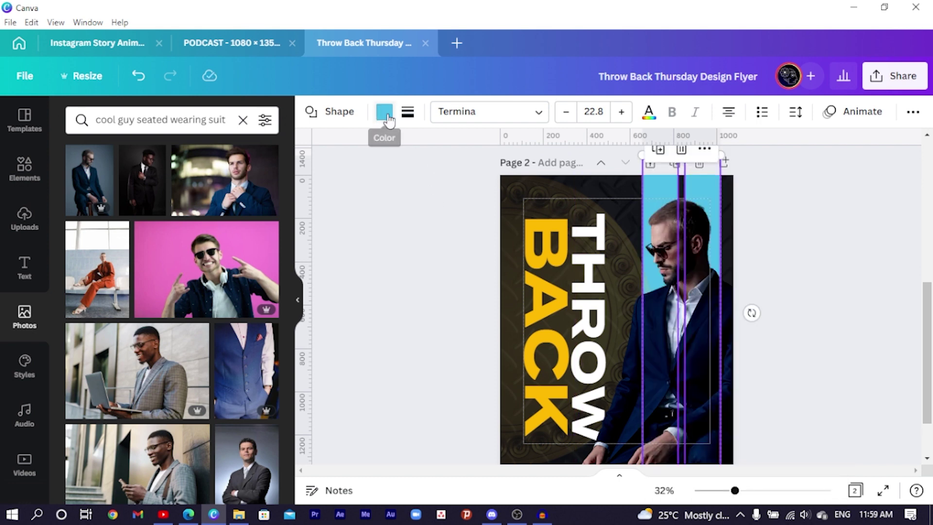
click(384, 111)
click(113, 229)
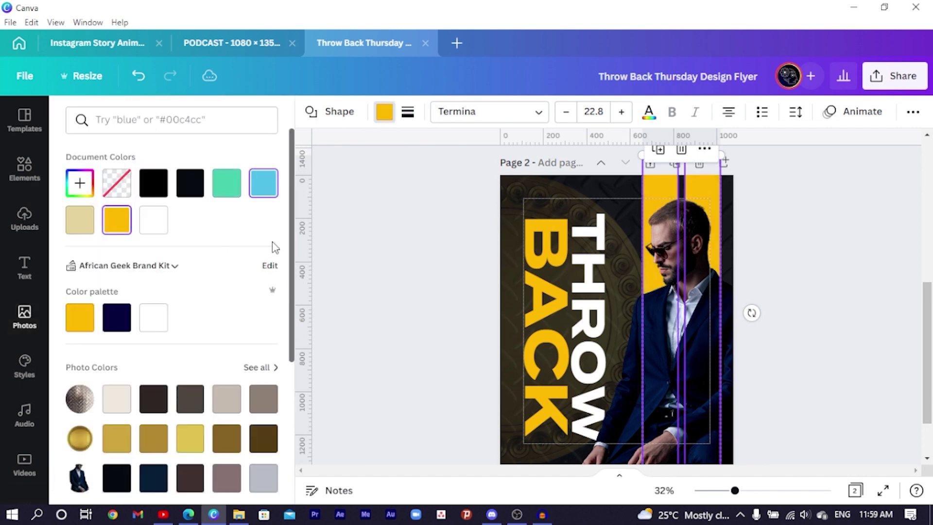
click(334, 235)
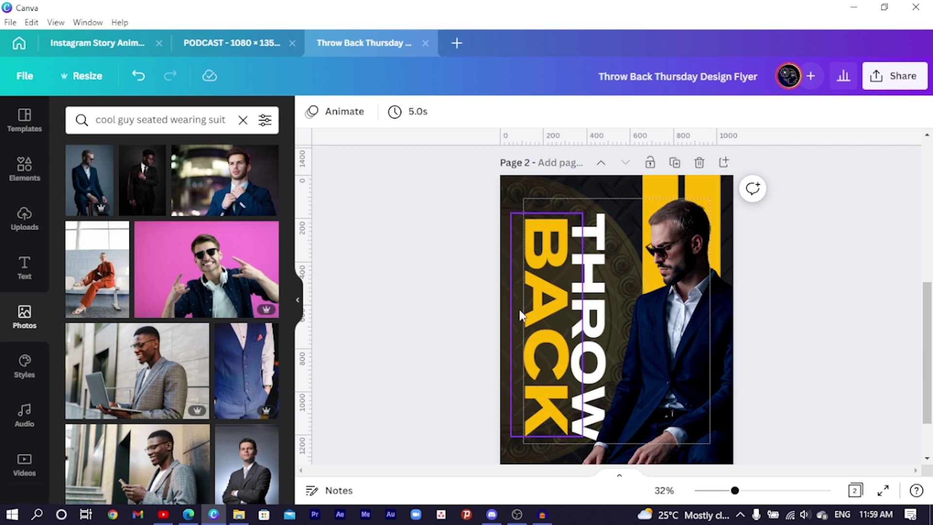
Scale THROW and BACK down slightly together and move them up to the page's upper margin line.
click(543, 310)
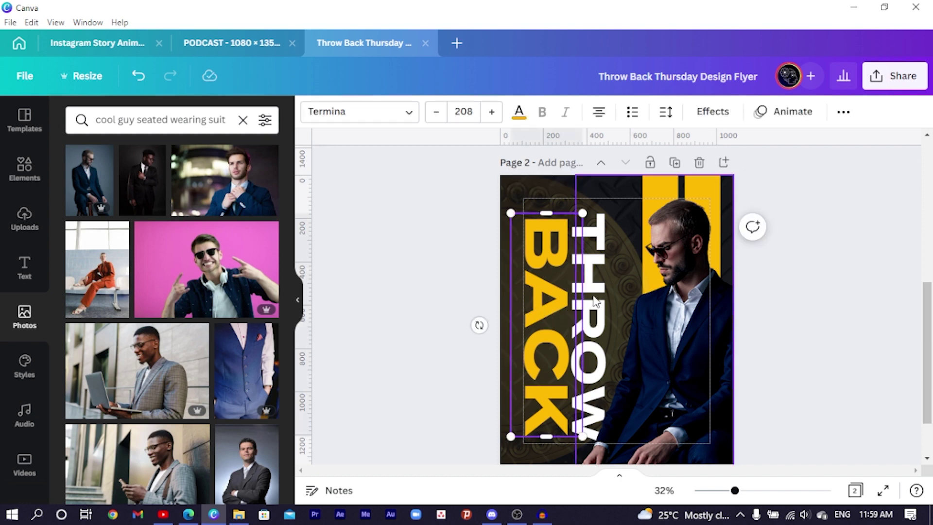
click(486, 299)
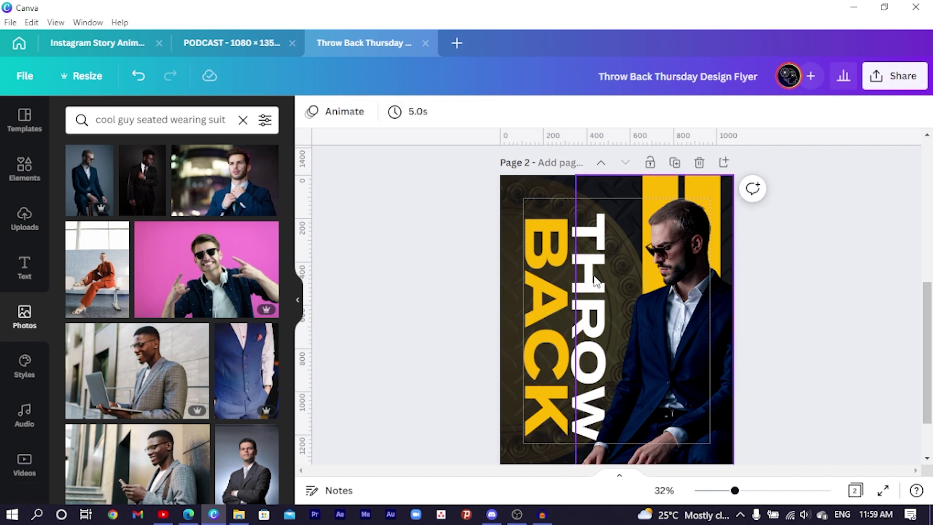
click(583, 288)
shift+click(547, 269)
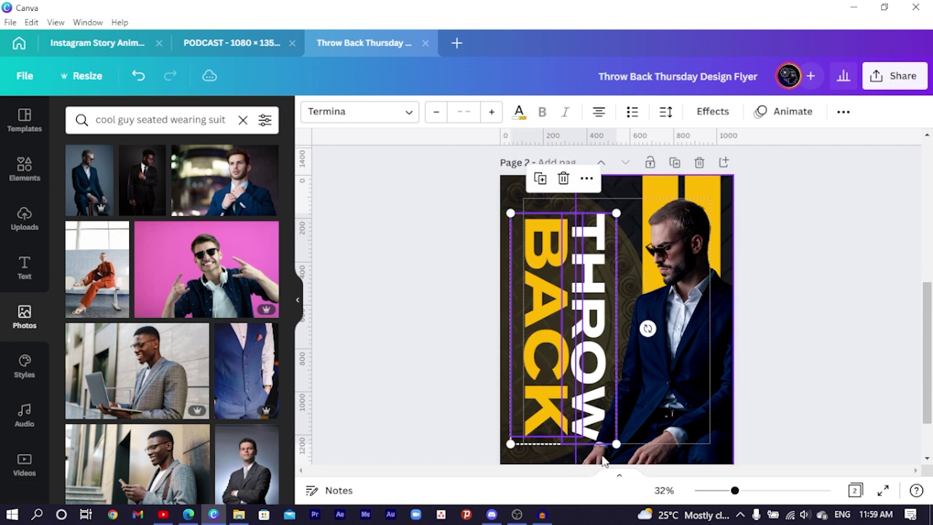
drag(510, 444, 532, 425)
drag(538, 371, 540, 356)
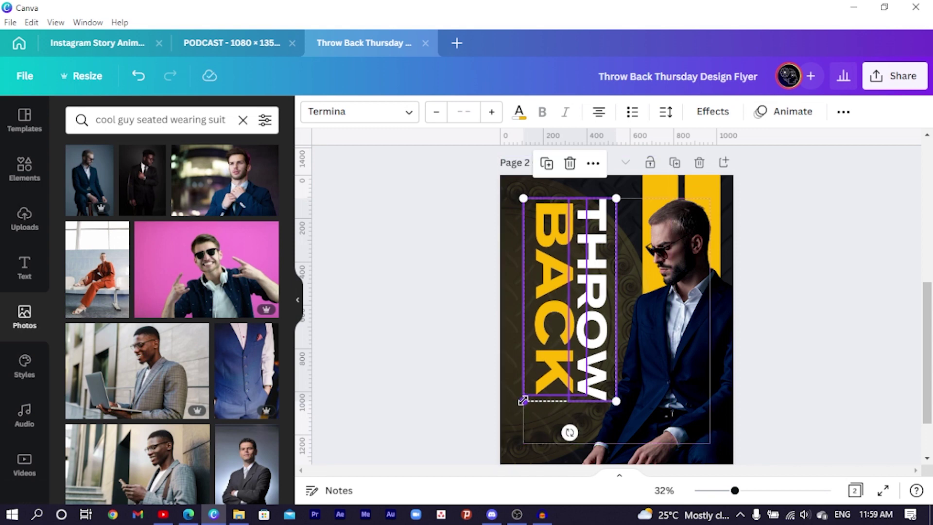
drag(523, 401, 495, 410)
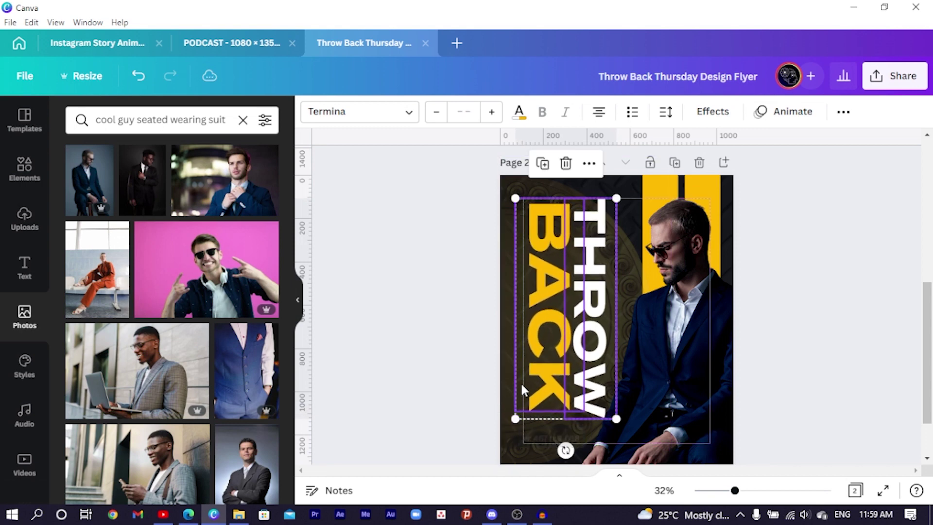
drag(535, 361, 534, 359)
click(421, 363)
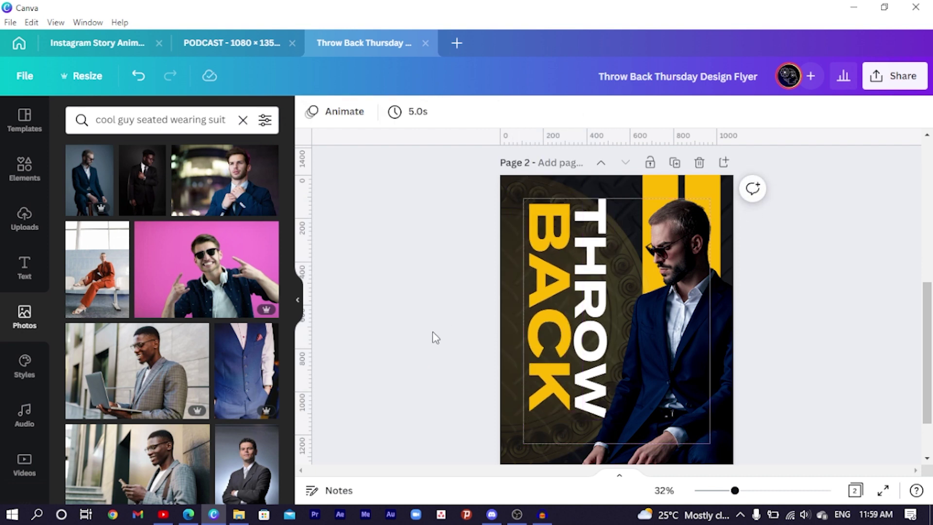
Shift the man's photo slightly left and extend its right edge to meet the page edge.
click(670, 335)
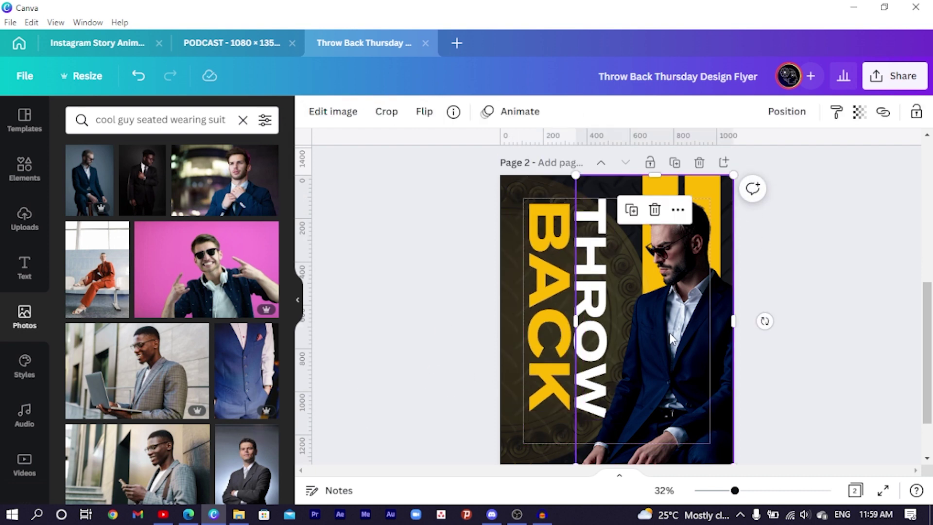
drag(670, 335, 671, 339)
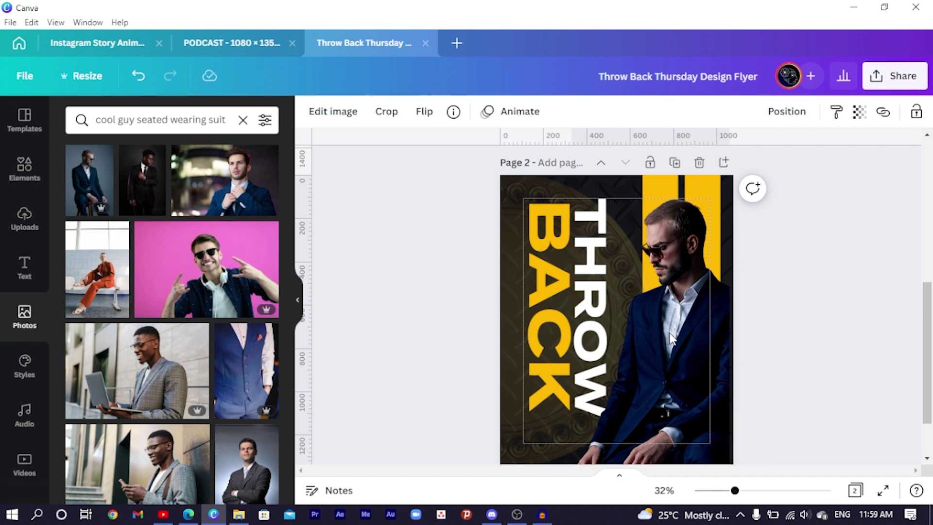
click(481, 374)
click(710, 359)
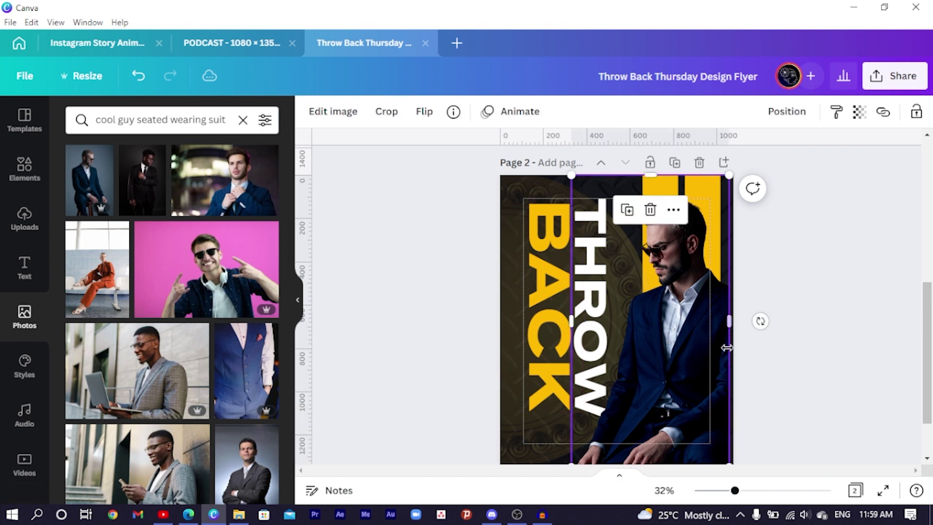
drag(731, 320, 739, 345)
click(803, 356)
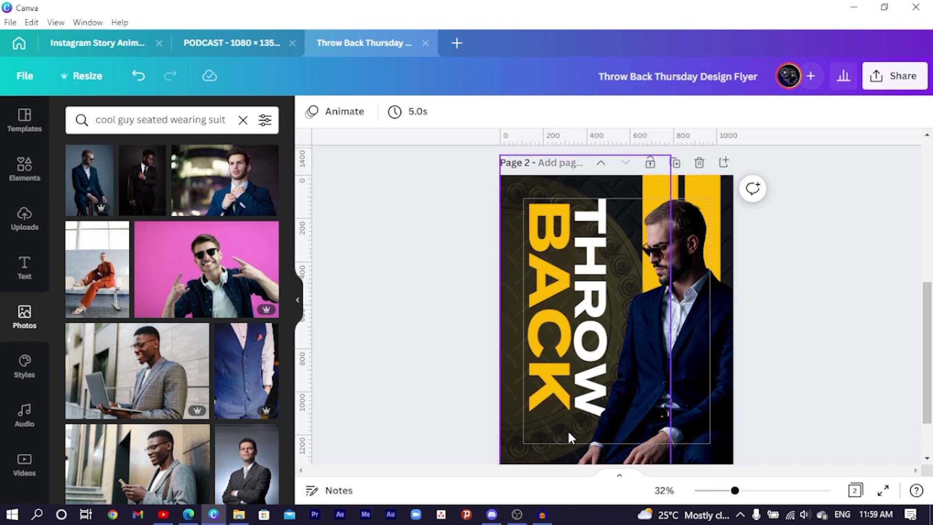
Copy the venue line, the yellow SPECIAL PLAY label and the DJ names from page 1 onto page 2, below BACK.
scroll(531, 445, up, 5)
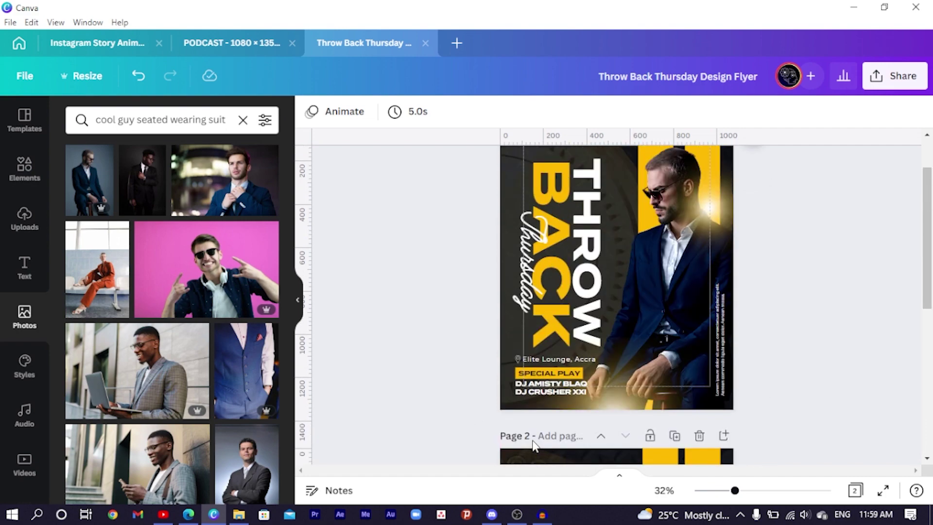
click(521, 391)
shift+click(530, 373)
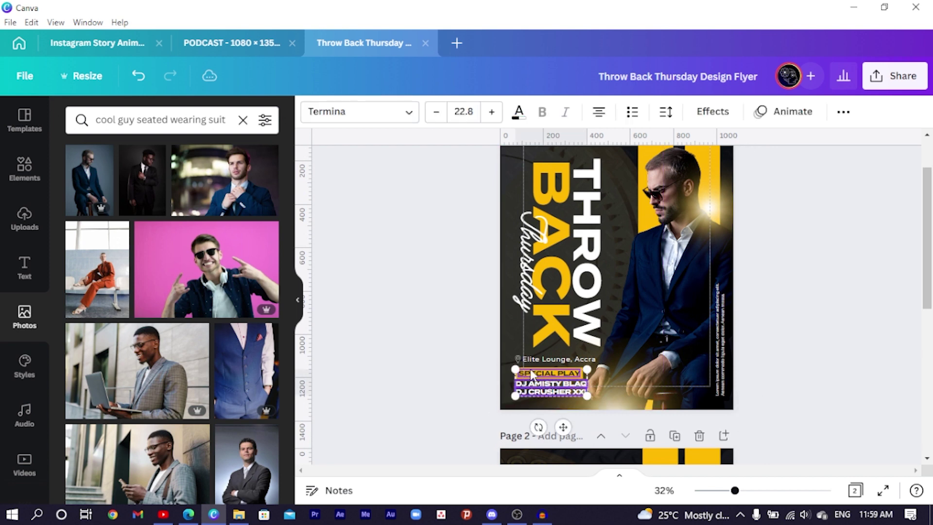
shift+click(522, 361)
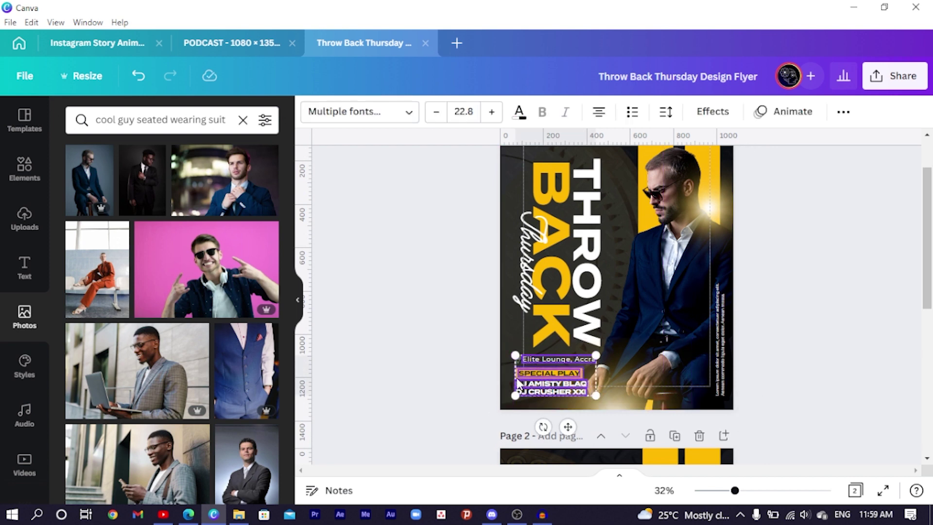
shift+click(518, 380)
scroll(516, 381, down, 5)
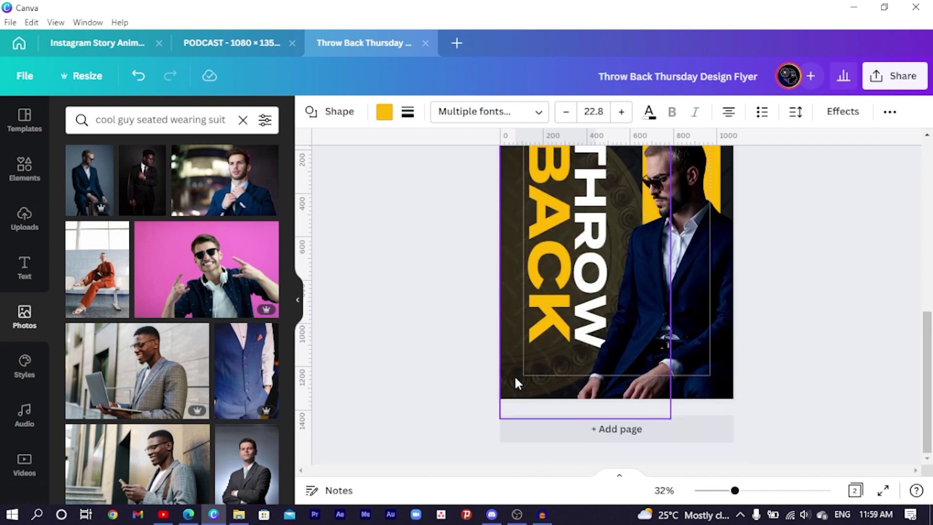
click(436, 389)
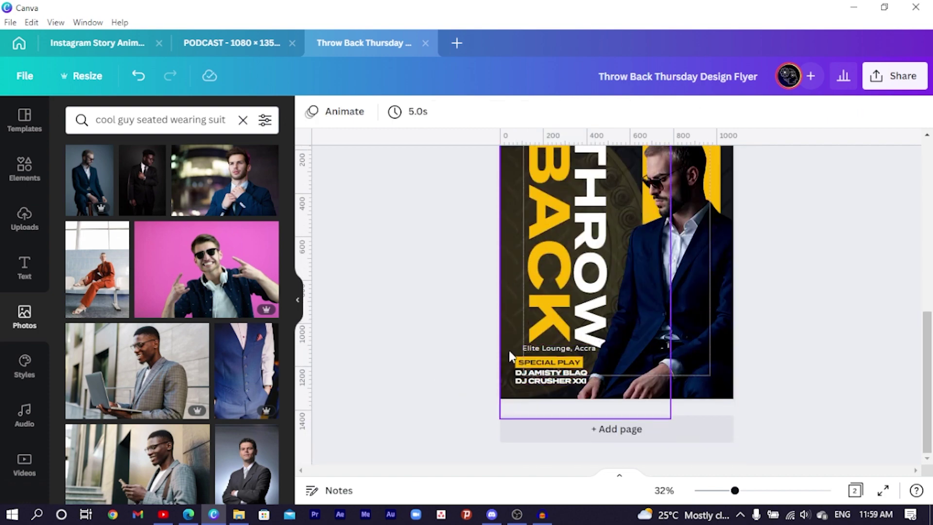
Move the venue line down slightly, closer to the SPECIAL PLAY label.
click(532, 350)
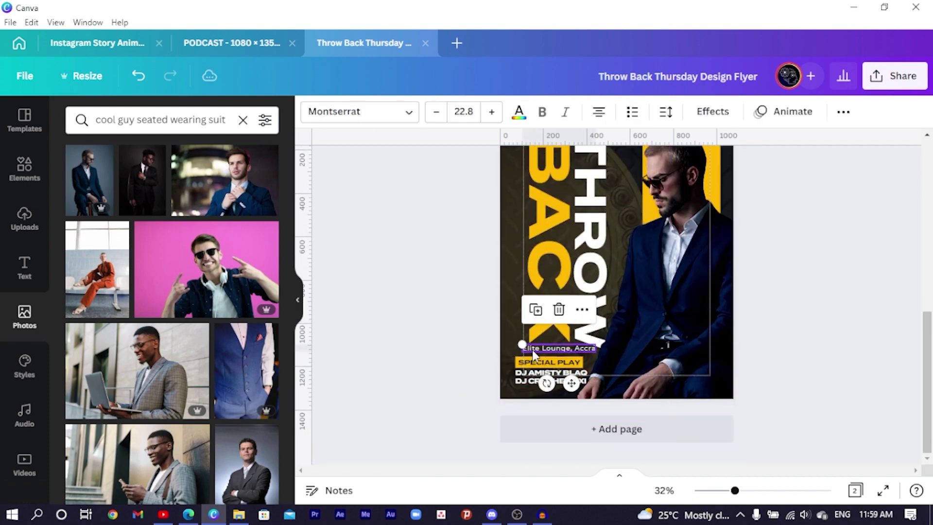
click(532, 349)
drag(532, 350, 523, 359)
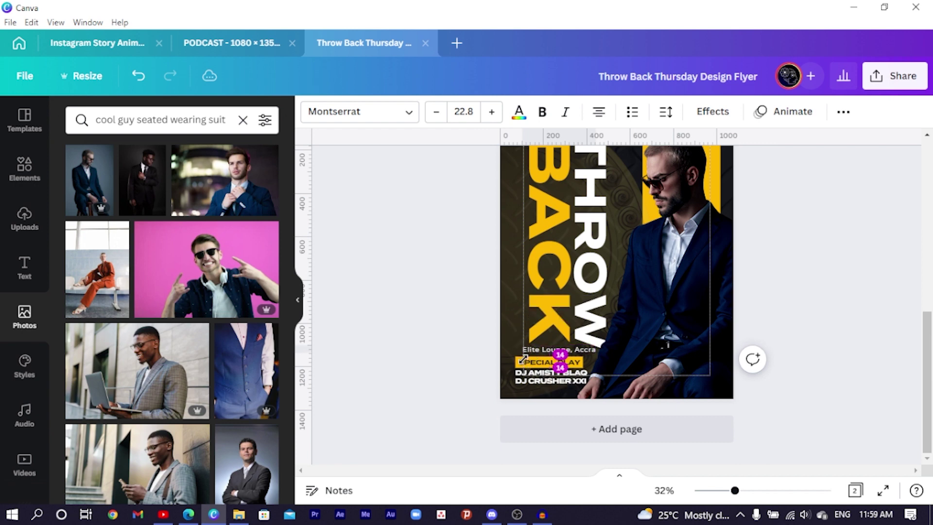
click(437, 391)
click(524, 373)
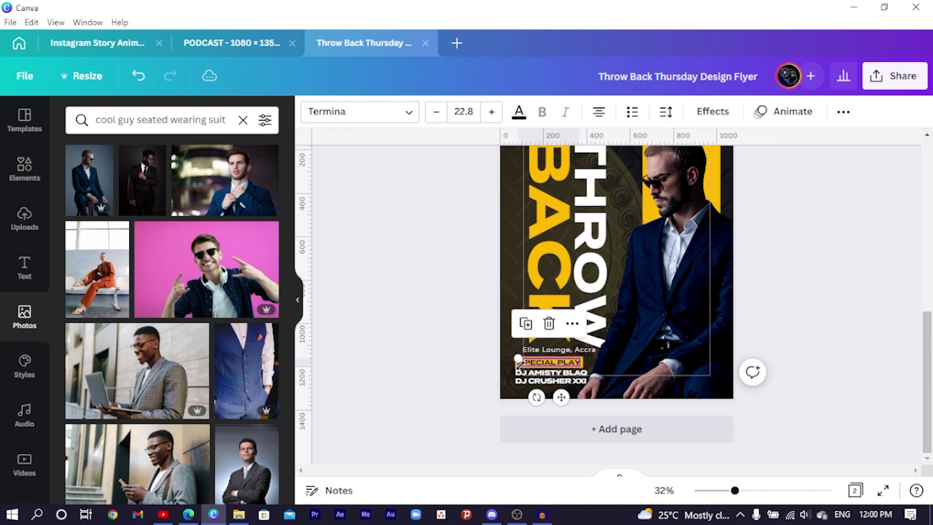
click(475, 370)
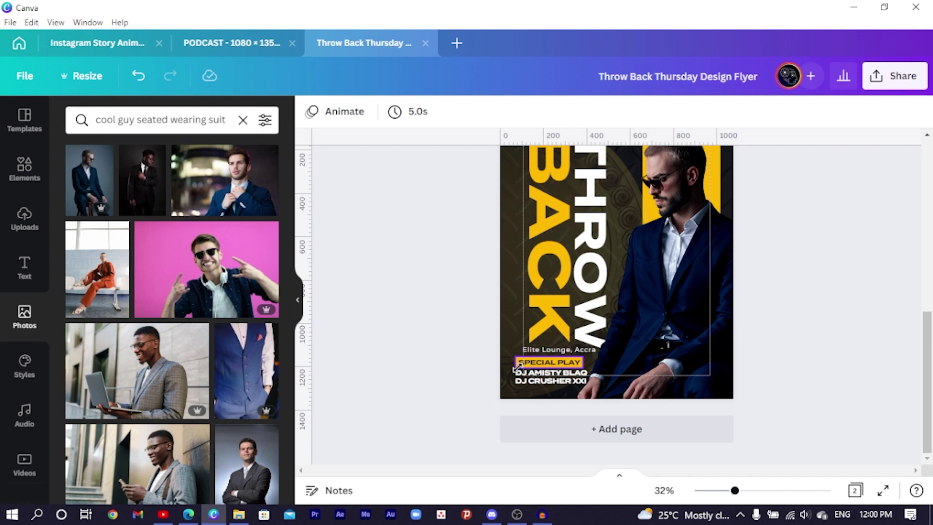
click(517, 367)
click(441, 316)
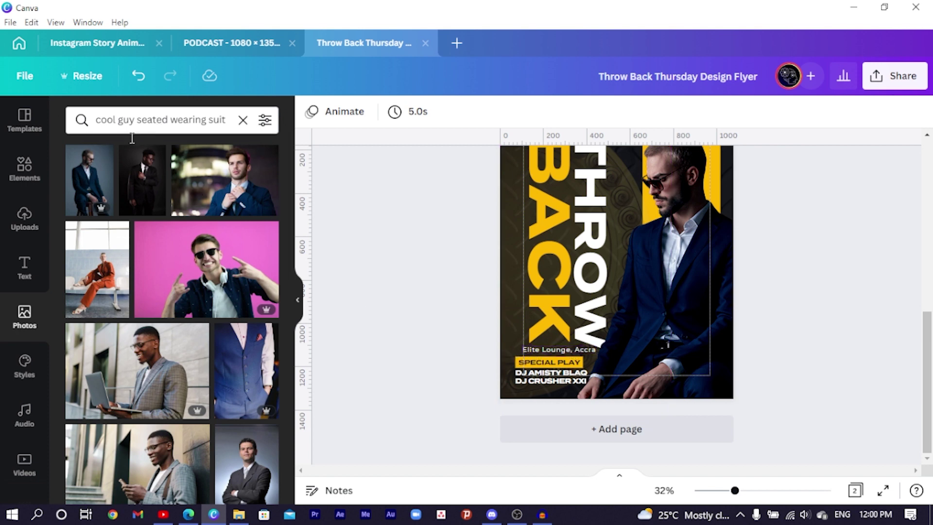
Search the elements for "LOCATION" and add the solid location pin to page 2.
click(24, 168)
click(156, 111)
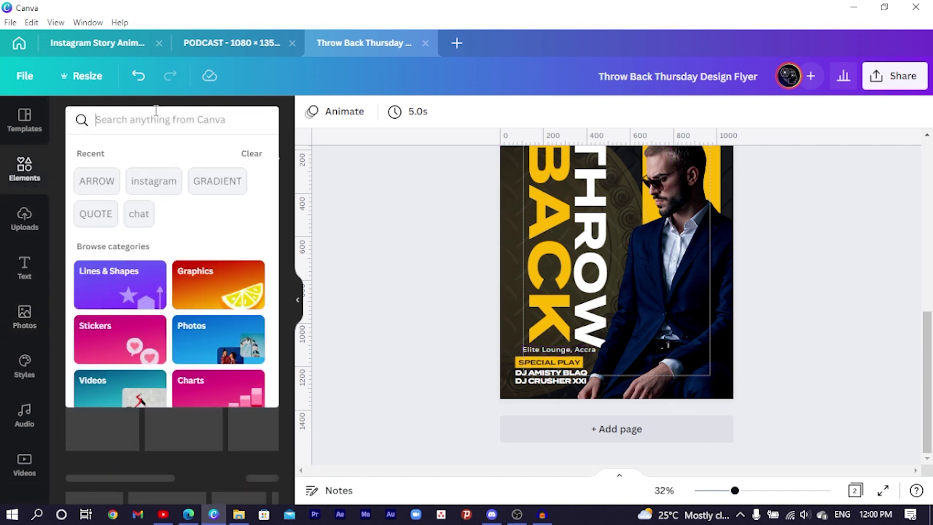
text(LOCATION])
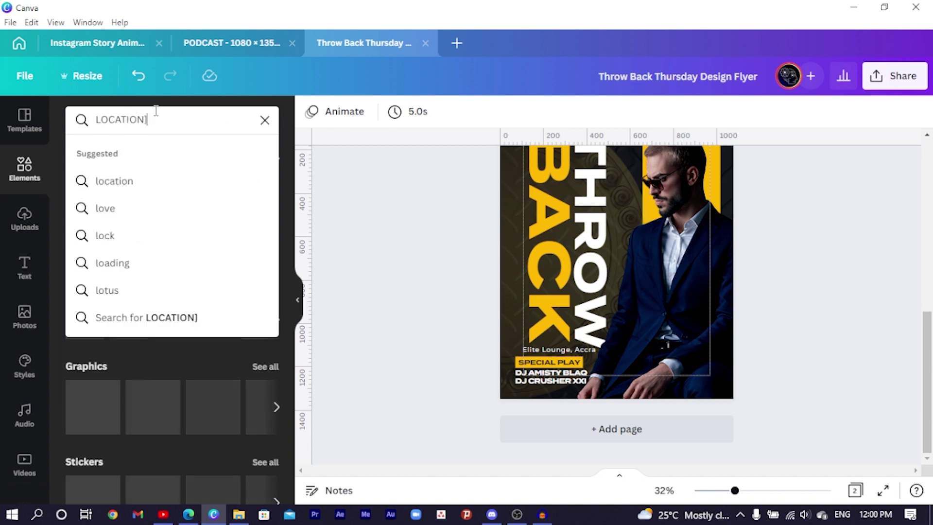
key(BackSpace)
key(Return)
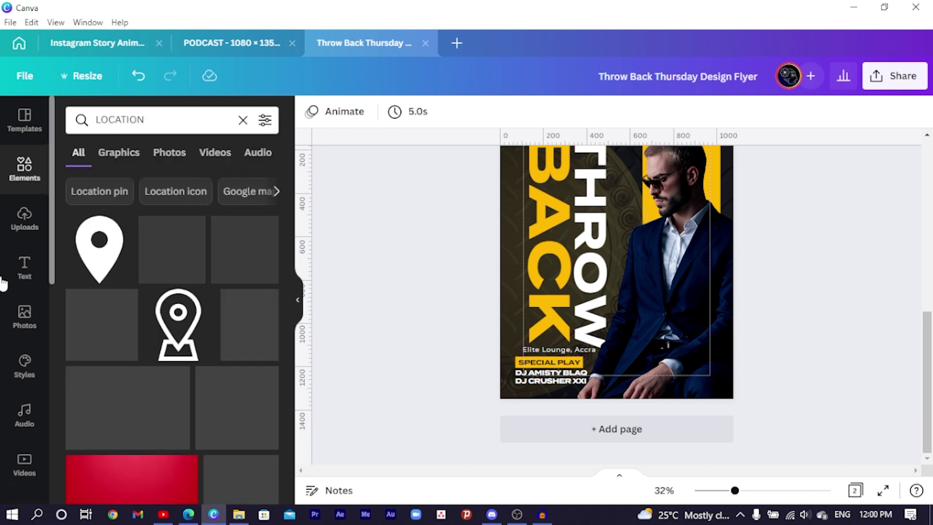
click(111, 258)
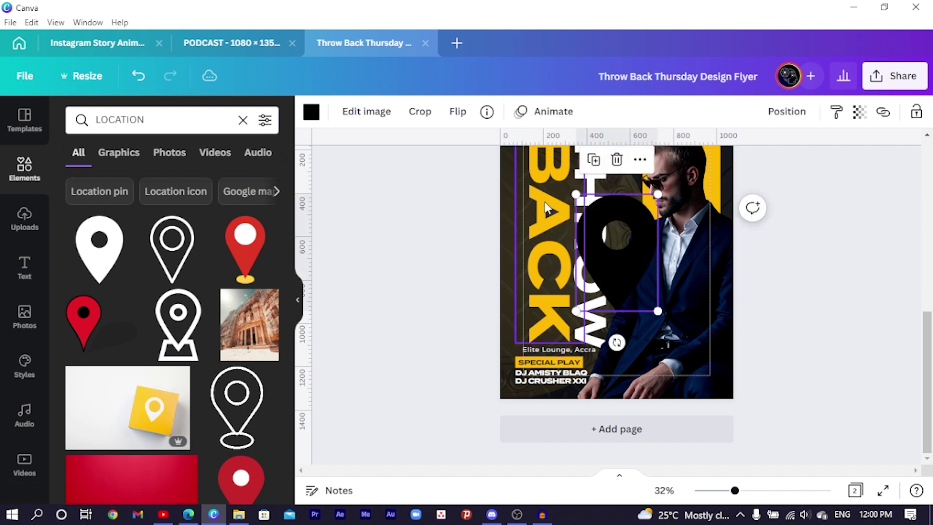
Shrink the location pin to about the venue line's text height and place it directly in front of "Elite Lounge, Accra".
drag(614, 233, 533, 383)
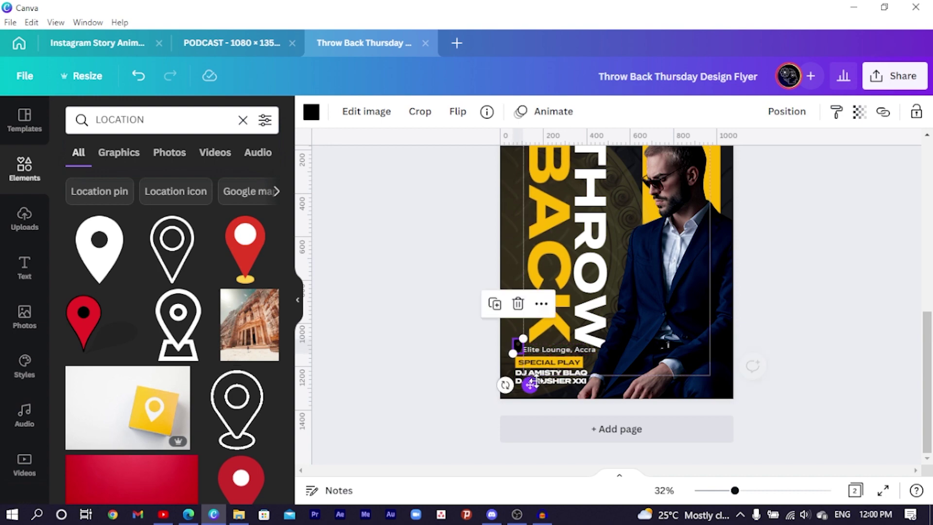
key(ctrl+plus)
key(ctrl+plus)
key(ctrl+plus)
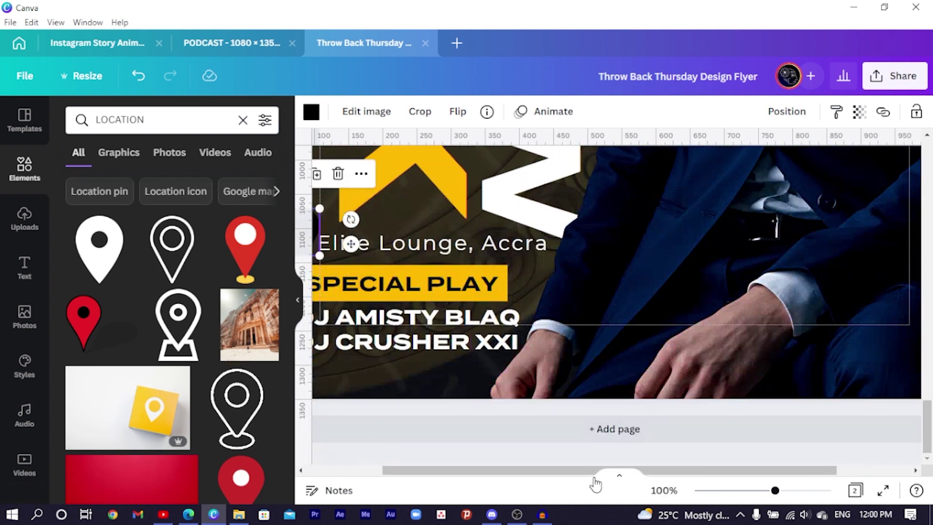
drag(594, 474, 415, 472)
click(406, 232)
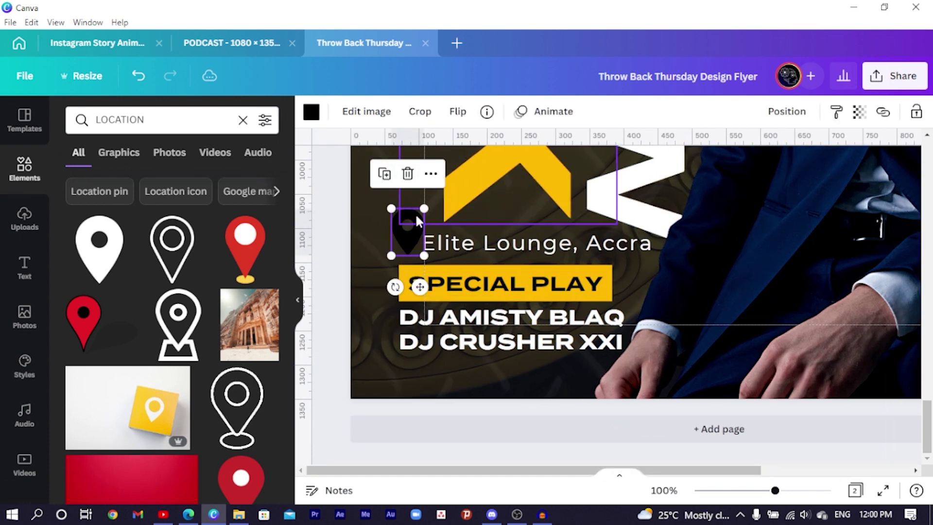
drag(423, 209, 404, 238)
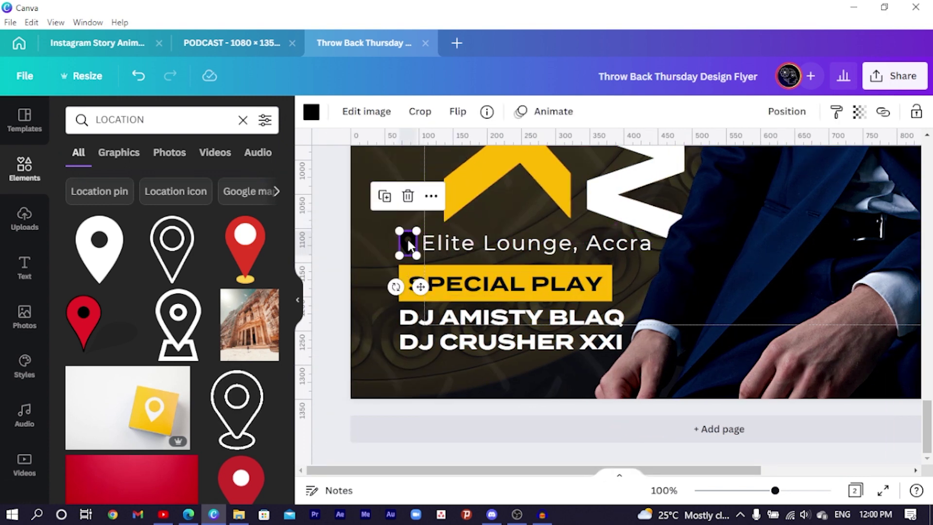
Recolour the location pin with the document's yellow.
click(311, 111)
click(74, 226)
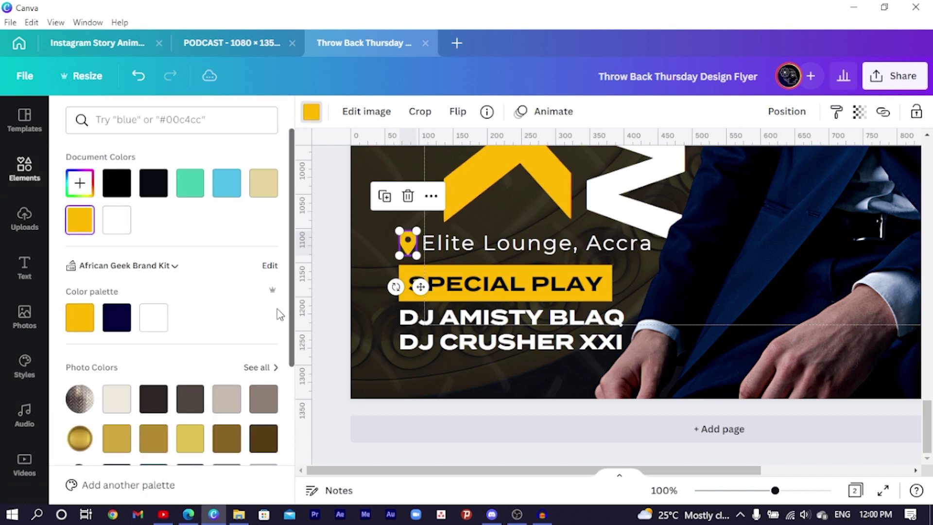
click(459, 244)
click(363, 262)
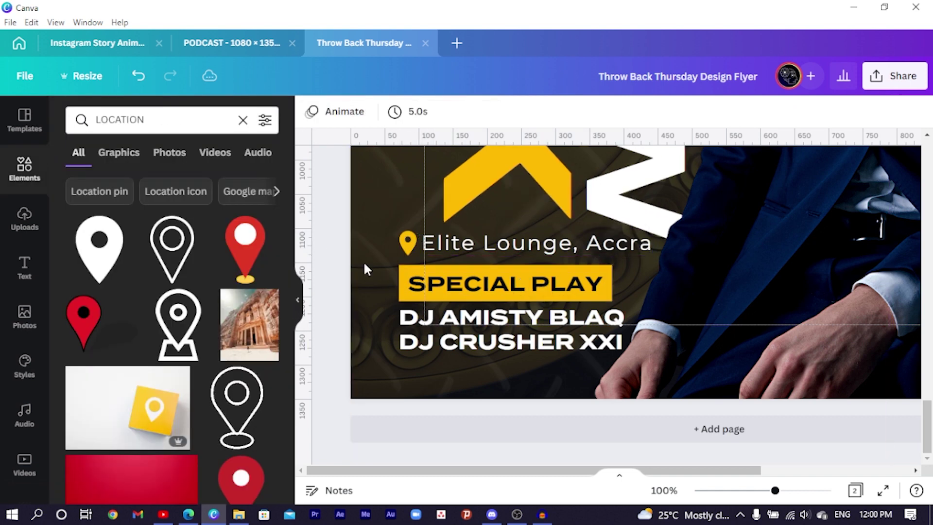
Add the blue light flare from the uploads to page 2 and place it over the man's jacket.
key(ctrl+minus)
key(ctrl+minus)
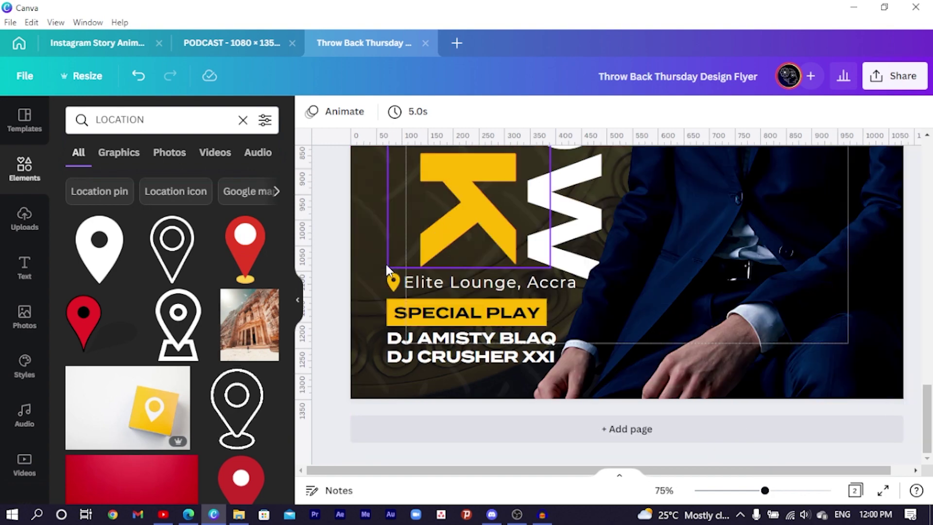
key(ctrl+minus)
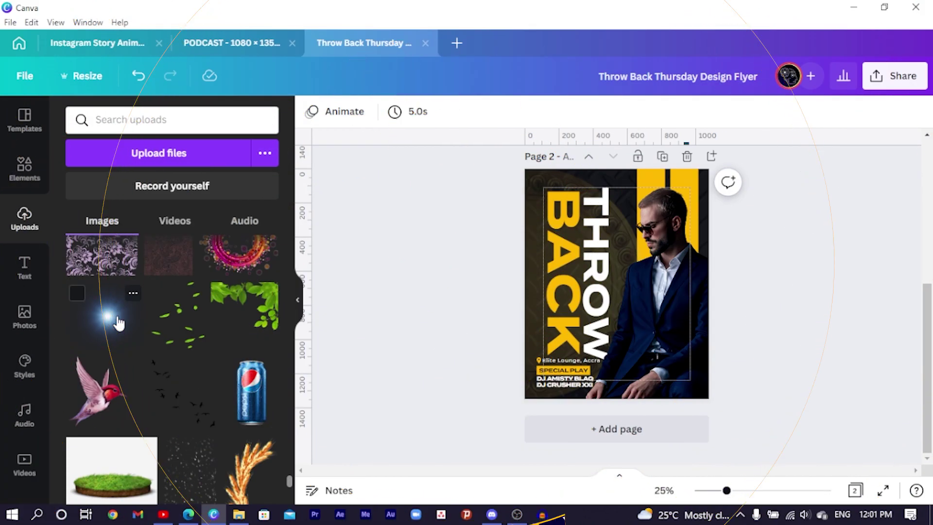
click(119, 324)
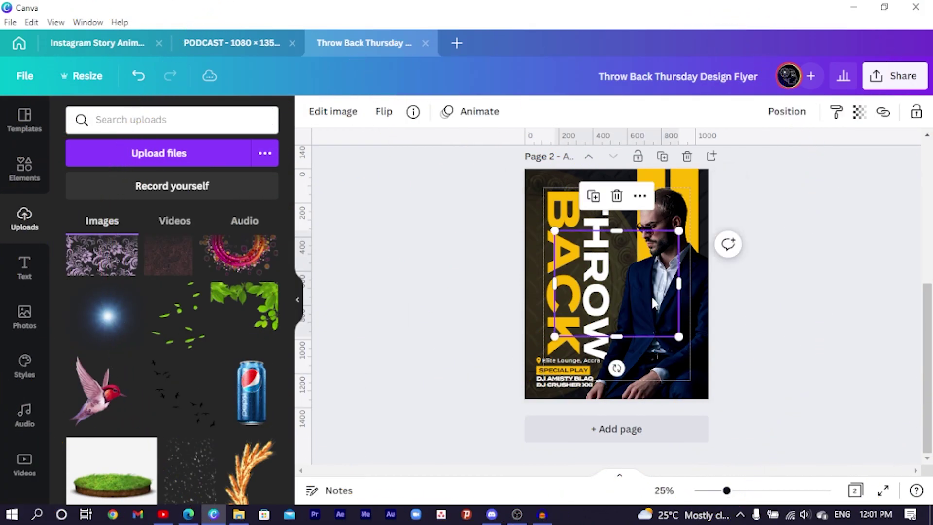
drag(627, 294, 646, 286)
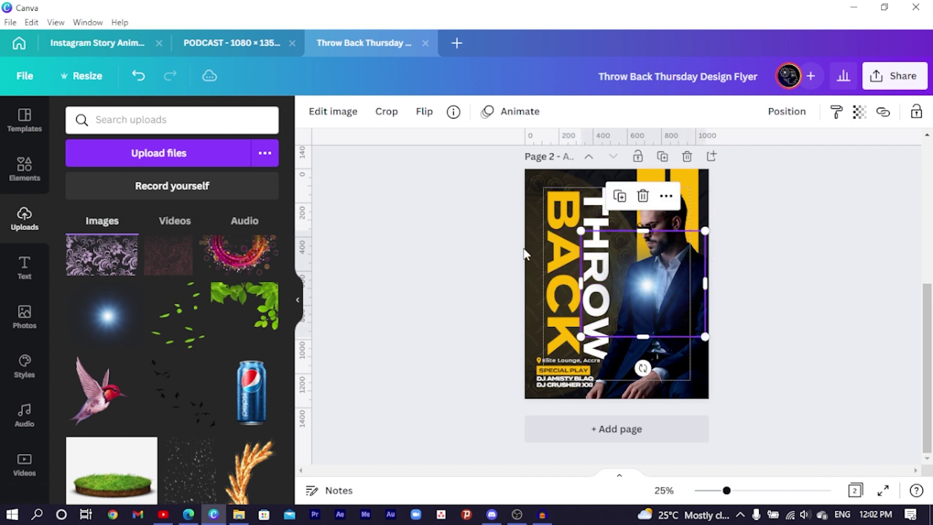
Give the light flare the Cherry duotone effect and open its colour settings.
click(327, 114)
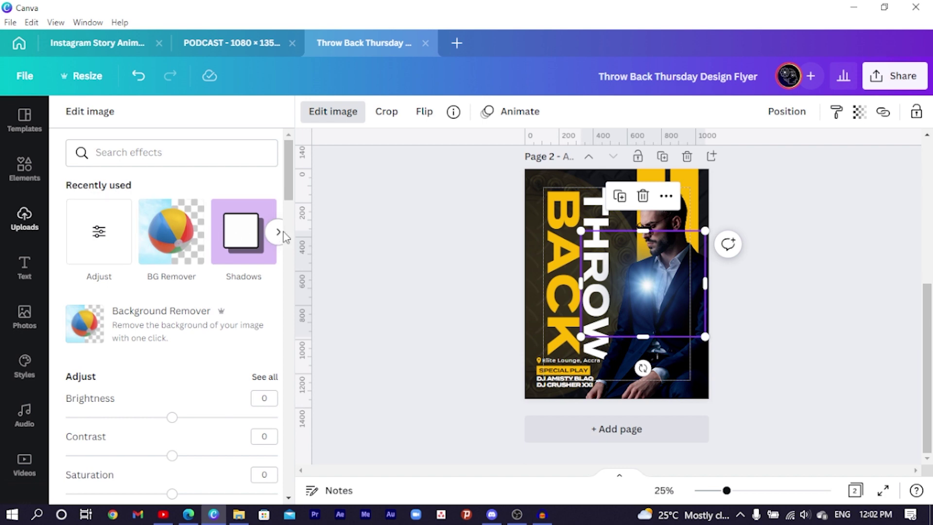
scroll(283, 239, down, 5)
scroll(281, 240, up, 5)
click(277, 235)
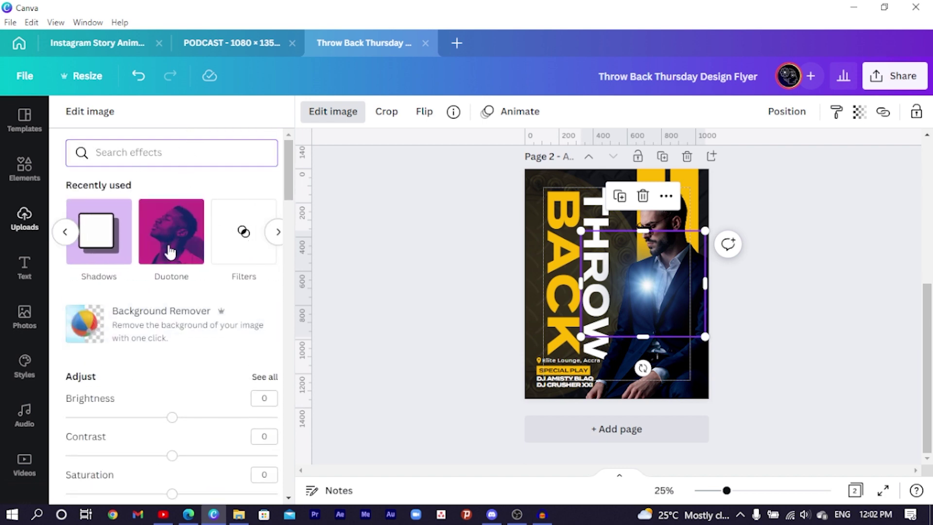
scroll(179, 314, down, 5)
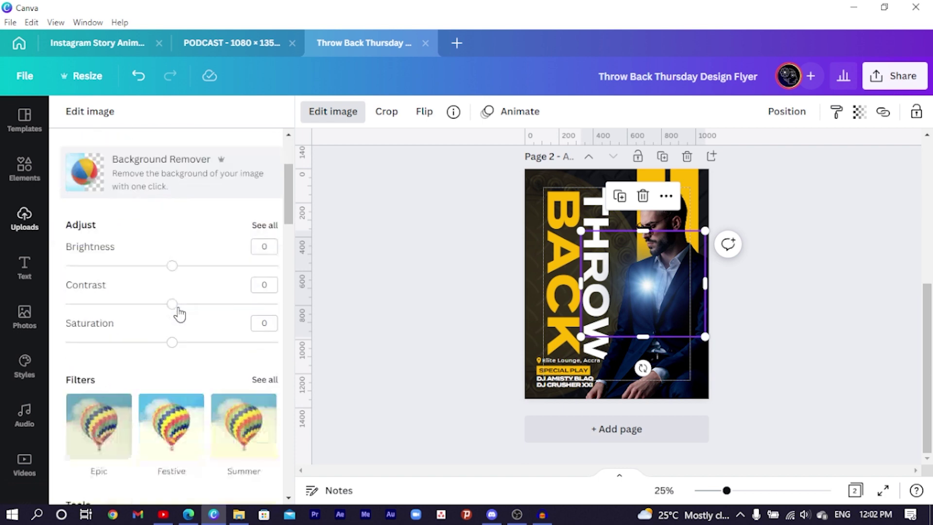
scroll(119, 228, up, 5)
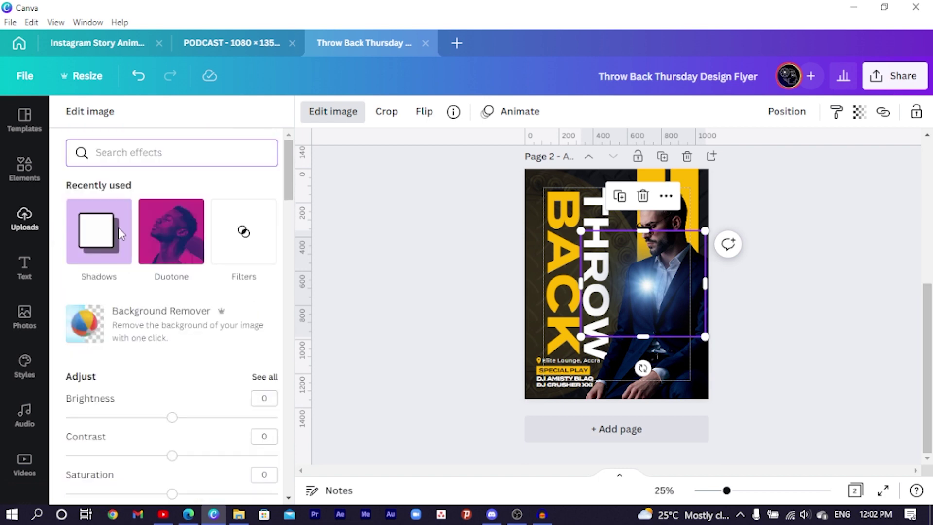
click(160, 250)
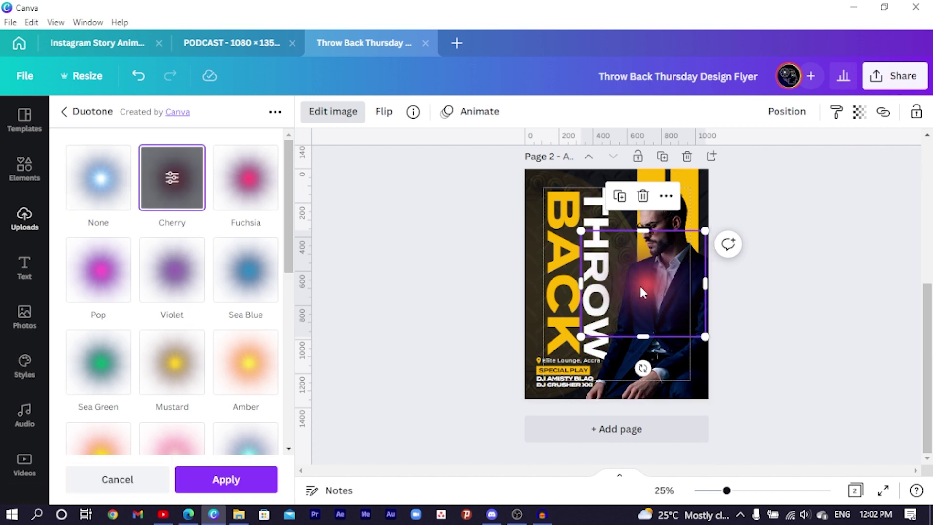
click(173, 178)
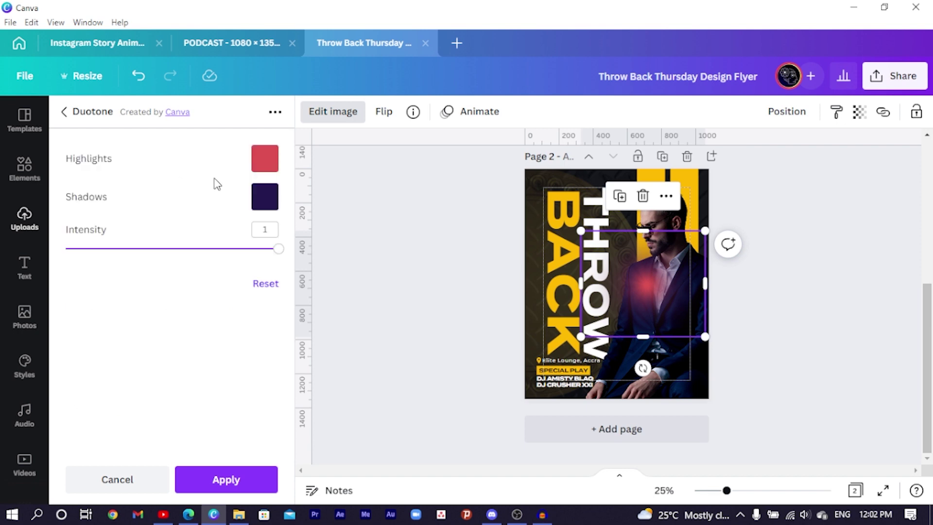
Try yellow highlights and white shadows for the flare's duotone effect.
click(263, 161)
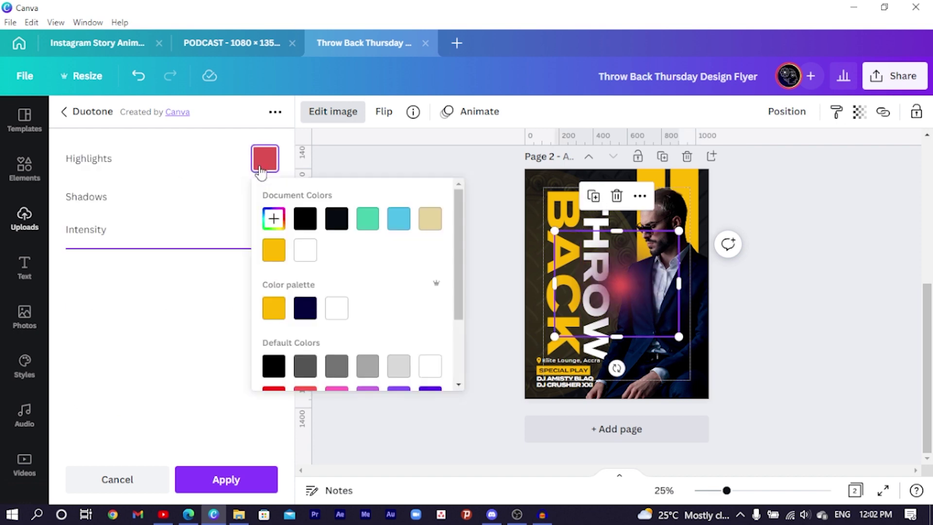
click(275, 262)
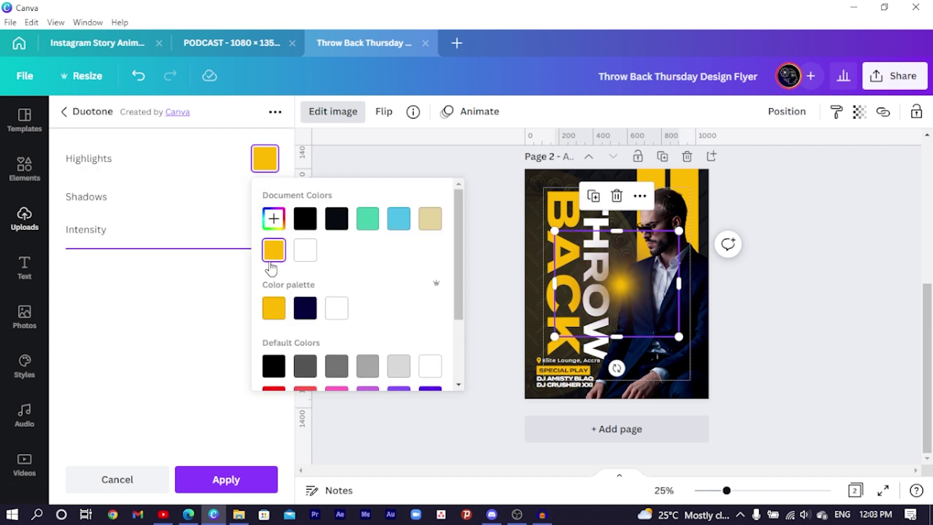
click(211, 269)
click(266, 200)
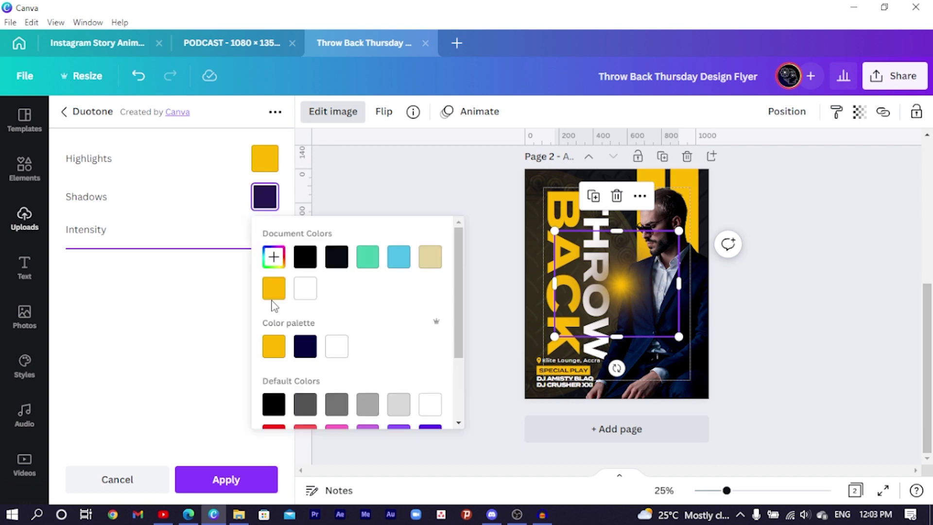
click(308, 290)
click(188, 346)
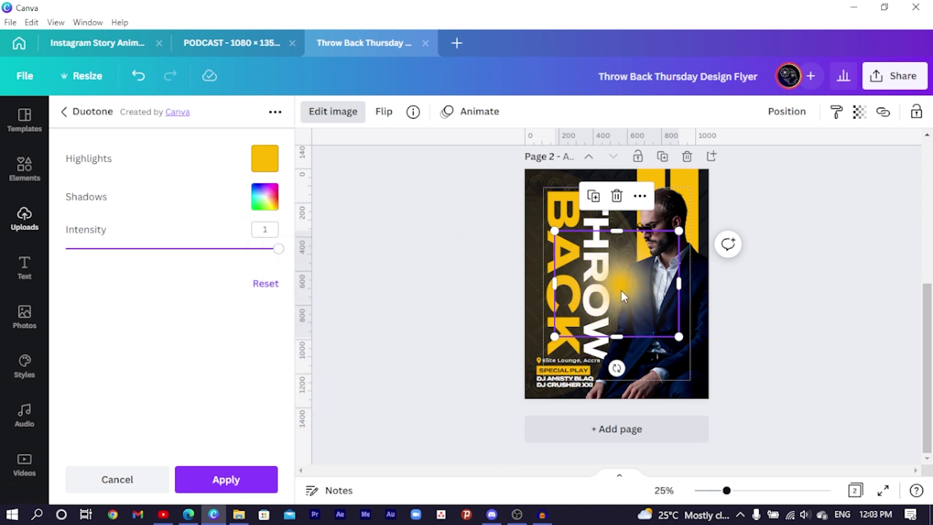
click(249, 482)
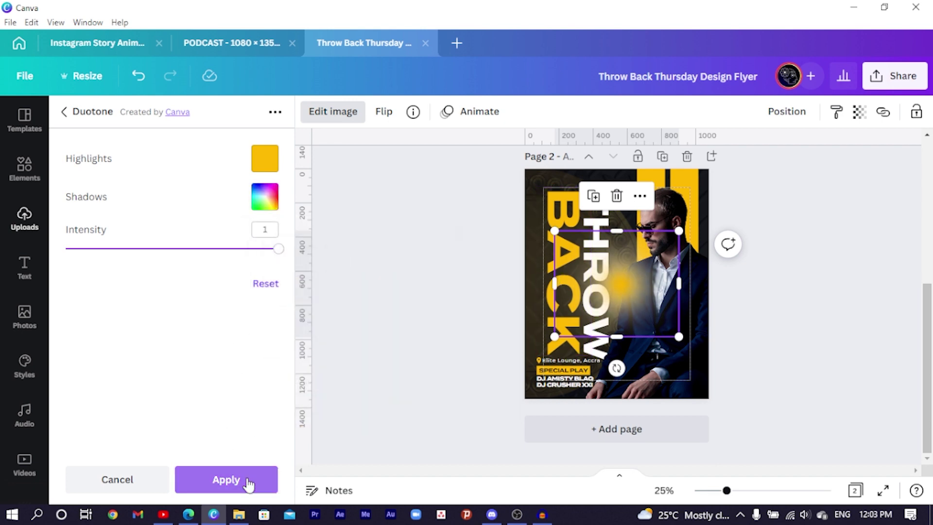
Set the flare's duotone shadows to yellow and highlights to white, and apply the effect.
click(262, 212)
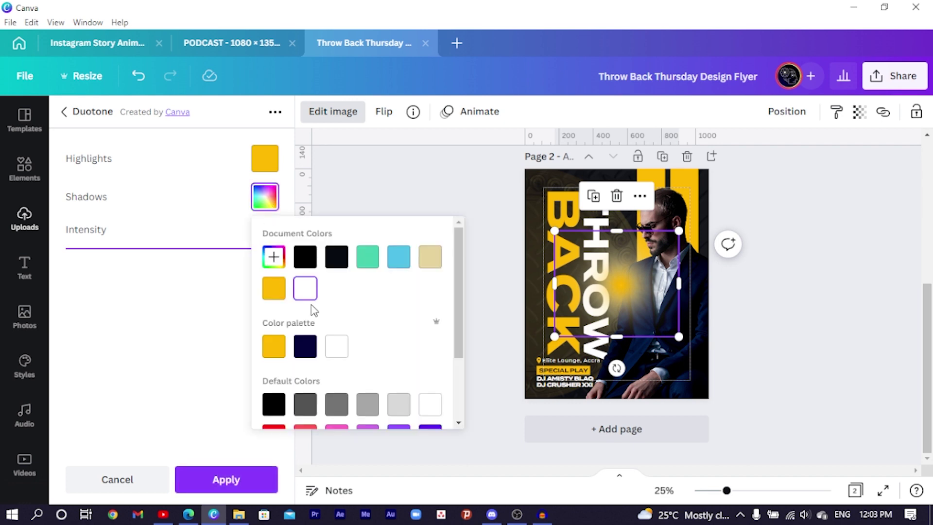
click(219, 282)
click(266, 208)
click(273, 289)
click(265, 160)
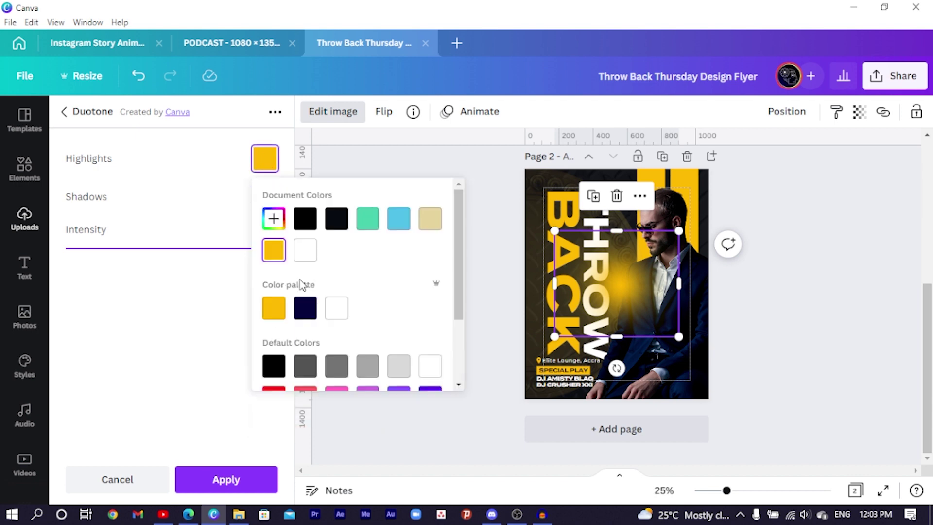
click(303, 253)
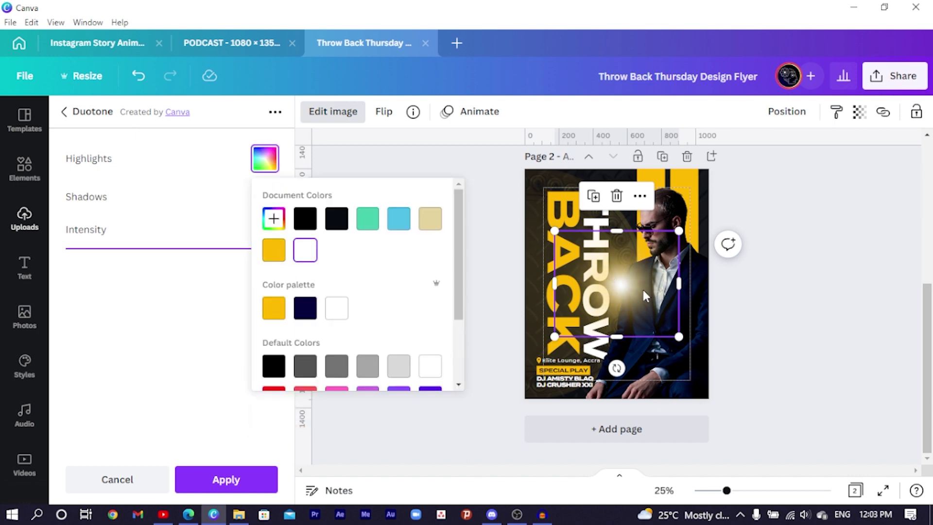
click(220, 261)
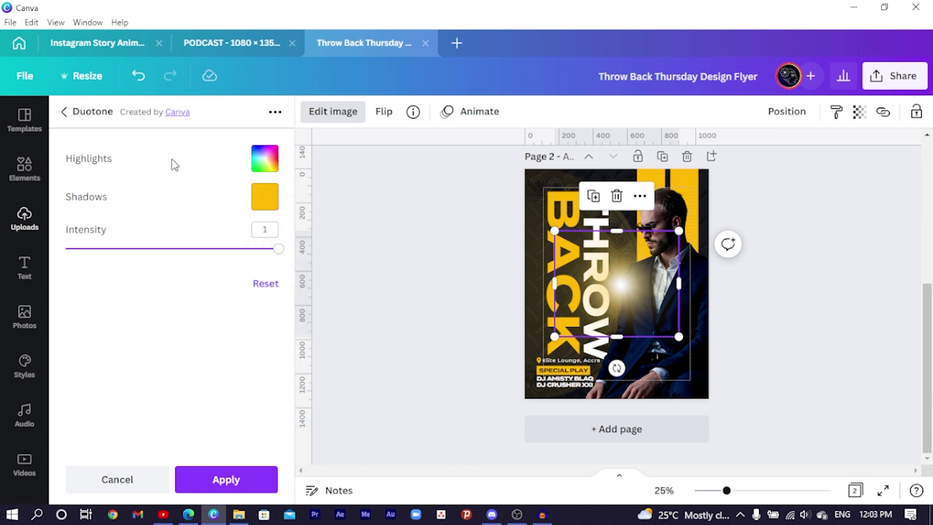
click(225, 480)
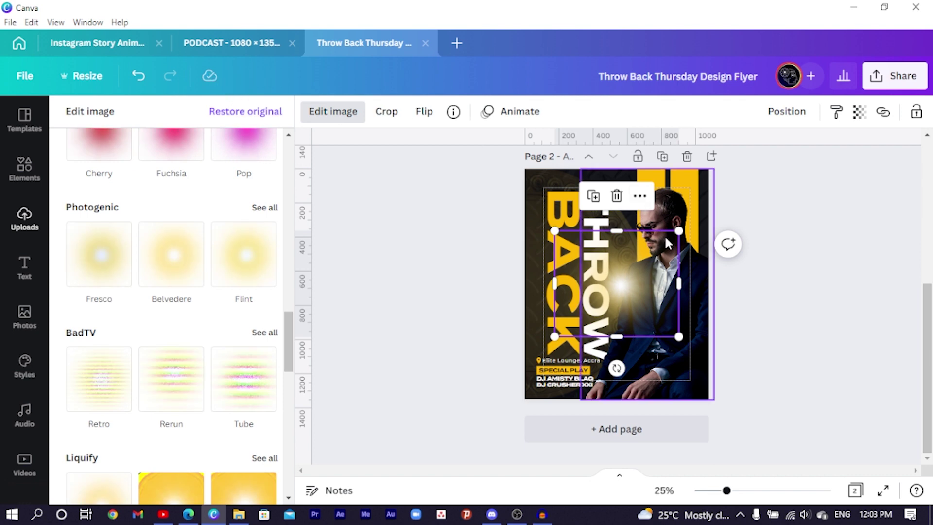
Shrink the flare and position it behind the man's shoulder, near the page's right edge.
drag(679, 231, 730, 216)
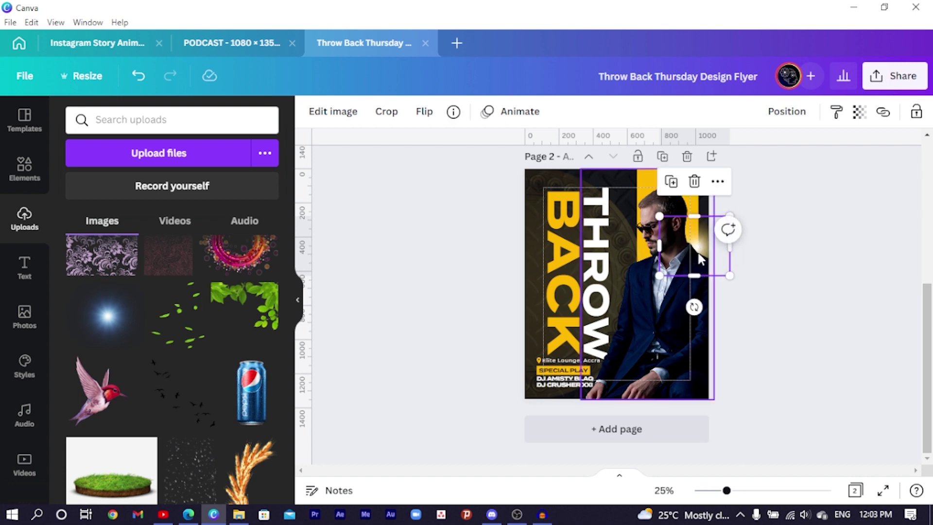
key(shift+Right)
key(shift+Right)
key(shift+Right)
key(shift+Down)
key(shift+Down)
key(shift+Down)
Copy the flare to the man's lower hand, enlarge the copy and crop its lower part to the page's bottom edge.
drag(699, 257, 606, 406)
drag(642, 370, 662, 346)
drag(625, 379, 622, 390)
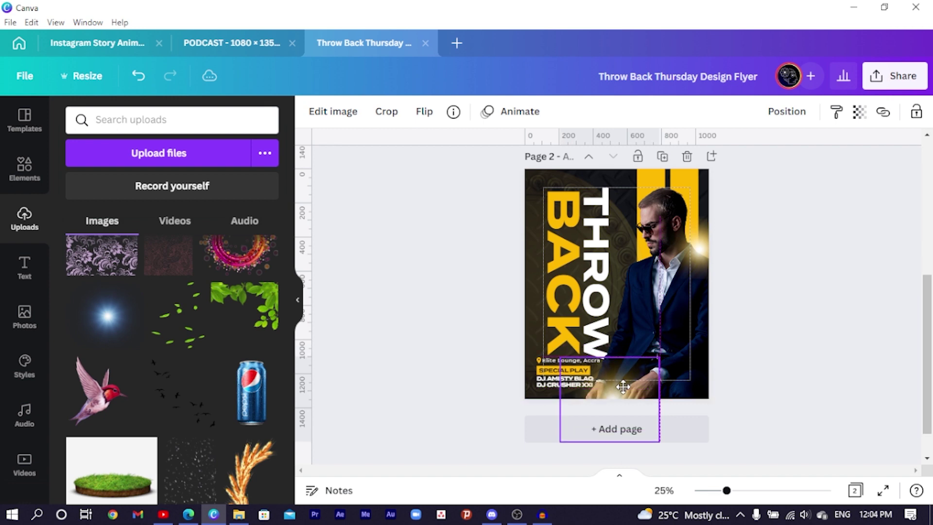
drag(608, 443, 609, 399)
click(765, 342)
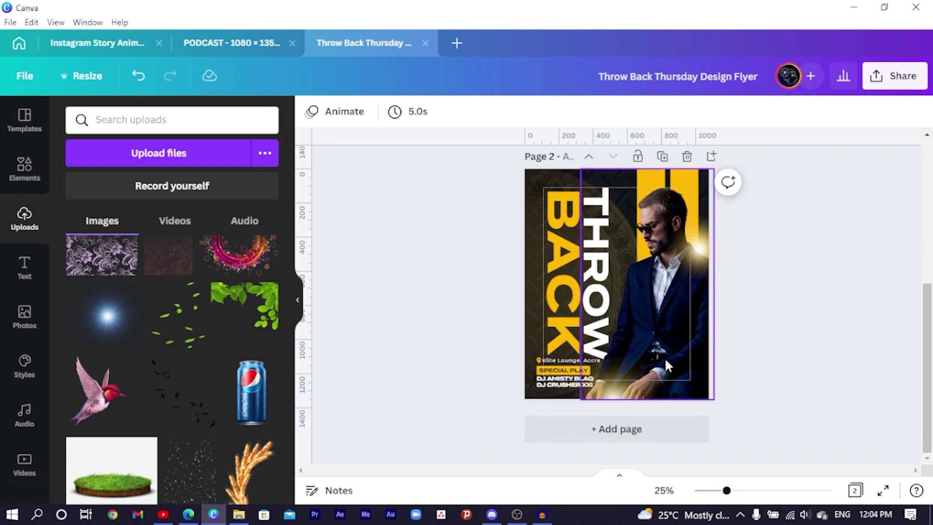
Copy the shoulder flare to the page's upper-left corner, over the start of BACK.
click(702, 248)
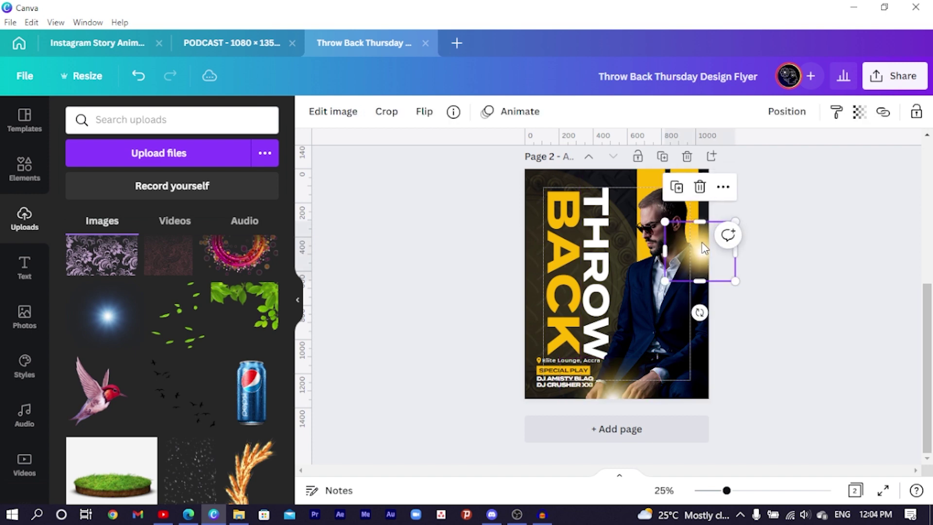
drag(704, 247, 552, 185)
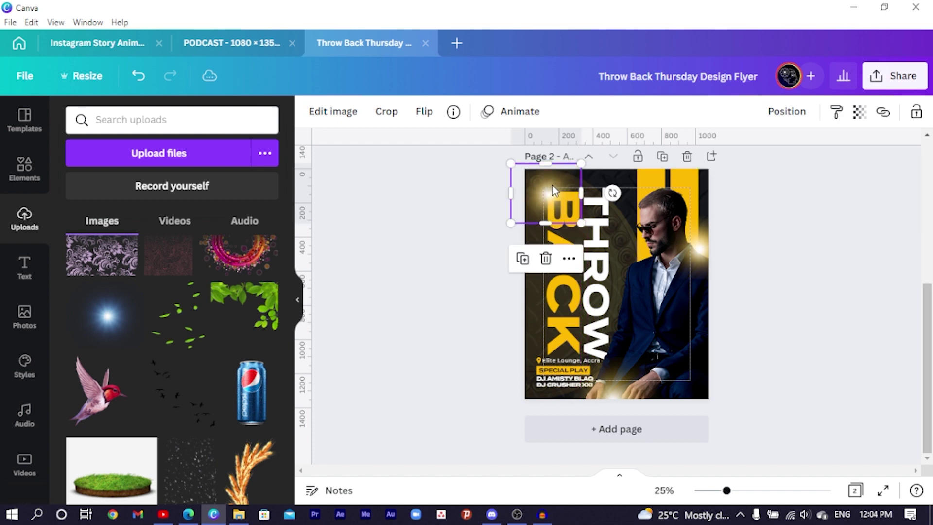
Copy the small vertical placeholder paragraph from page 1 to the same spot on page 2, beside the man's lower sleeve.
key(Escape)
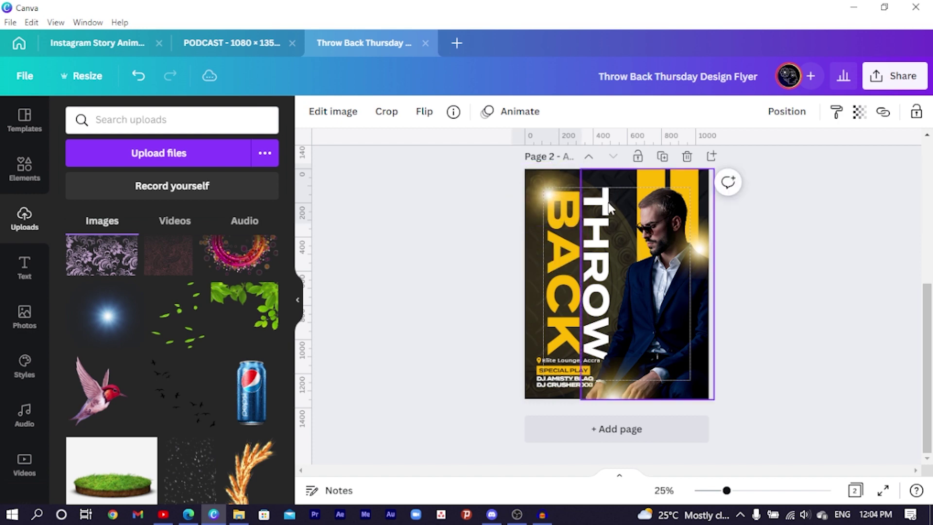
click(491, 243)
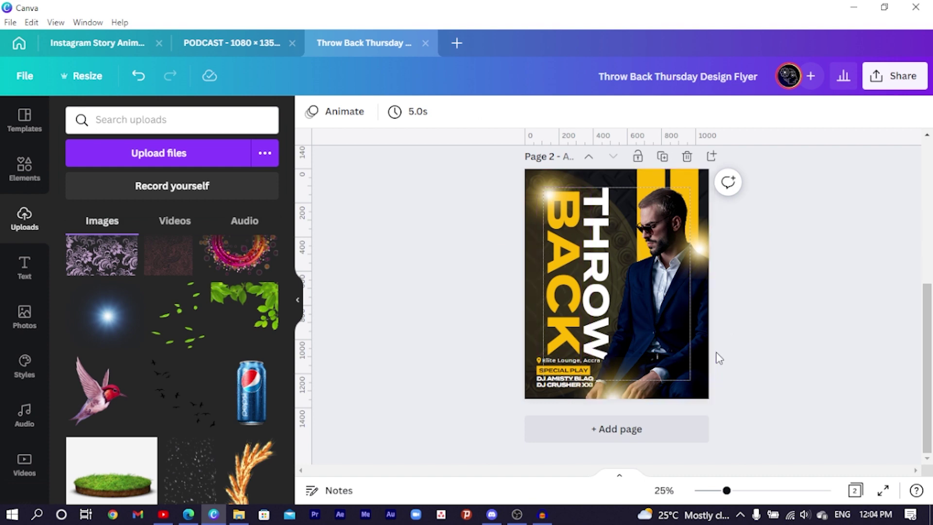
scroll(835, 363, up, 5)
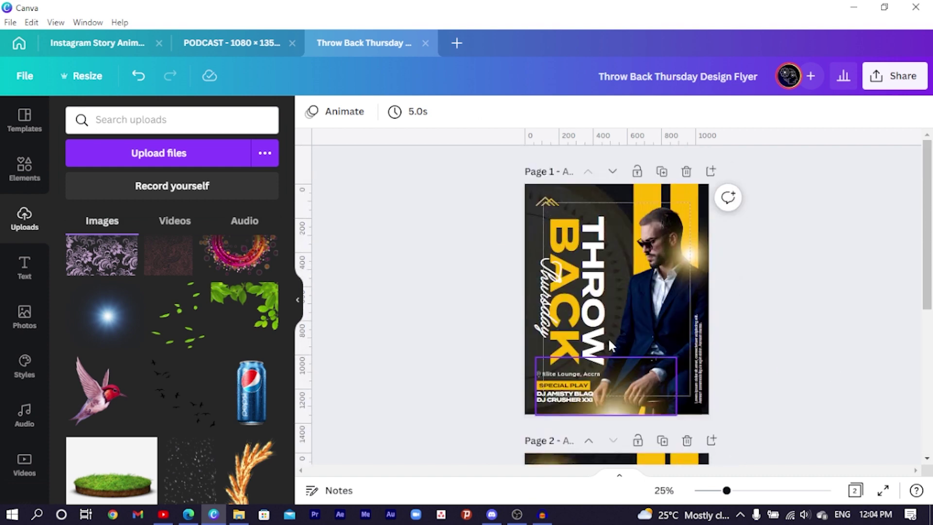
click(698, 335)
scroll(698, 334, down, 5)
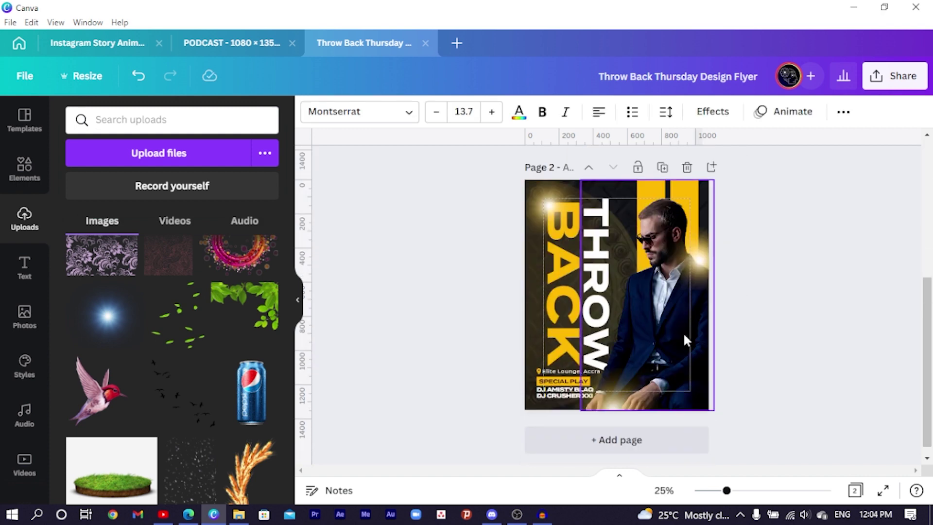
click(686, 340)
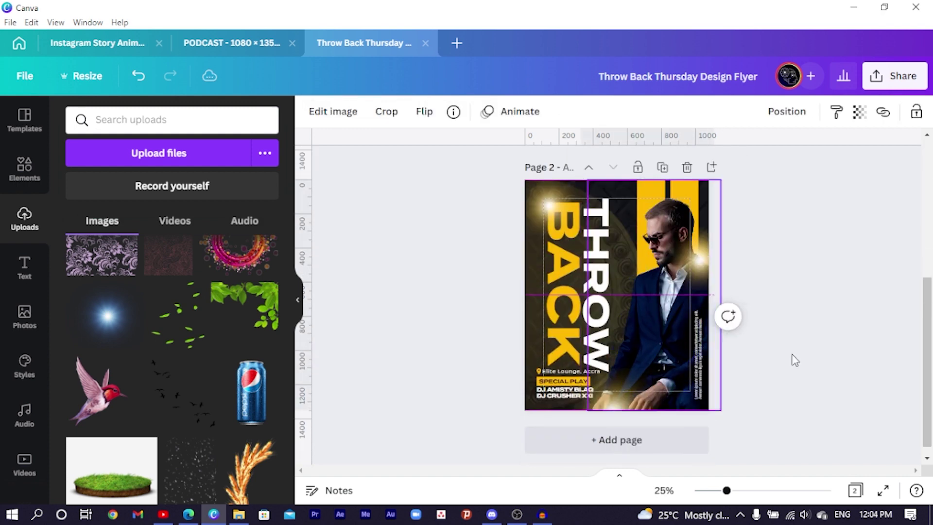
drag(795, 360, 715, 363)
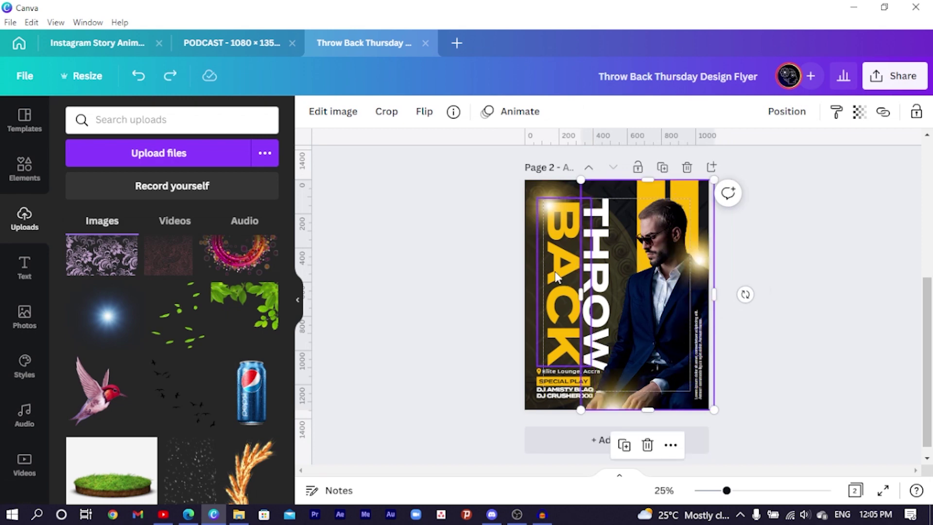
Copy the vertical Thursday script text from page 1 to page 2, overlapping the word BACK.
scroll(540, 221, up, 4)
click(551, 220)
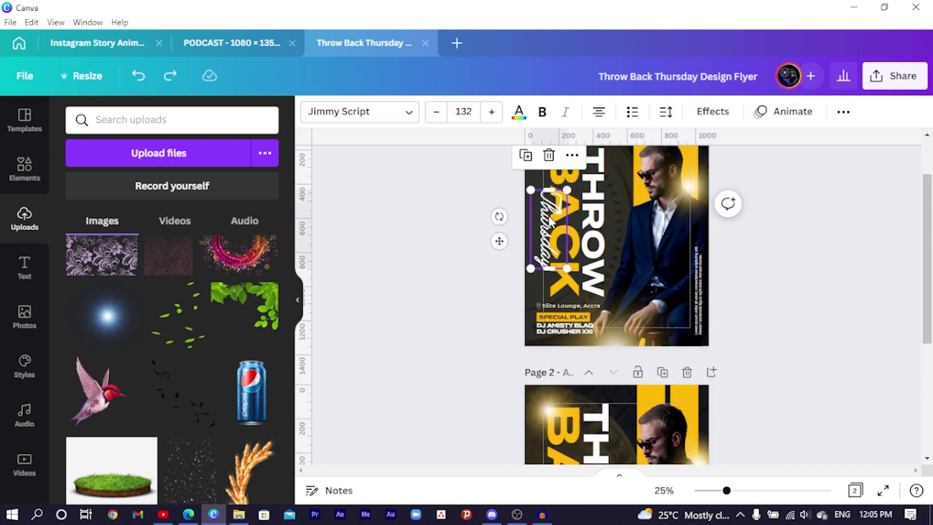
scroll(539, 272, down, 4)
key(ctrl+v)
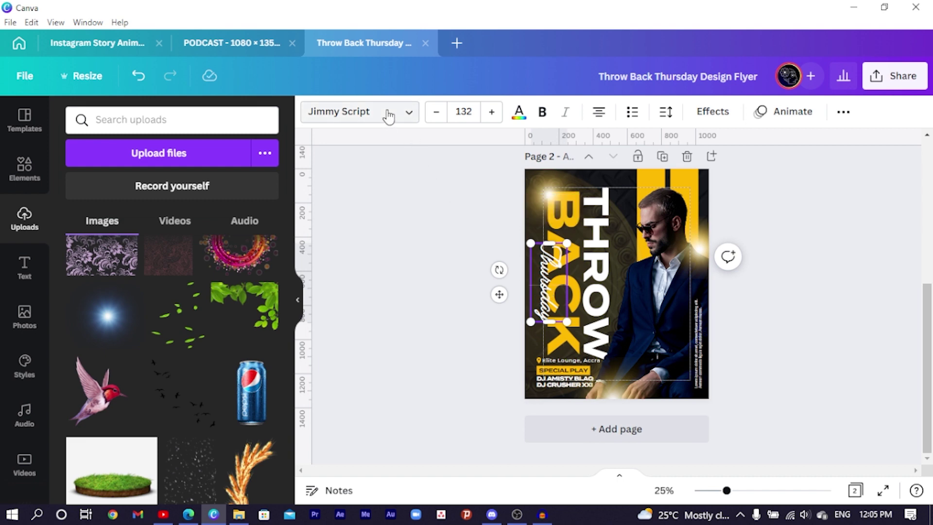
click(456, 251)
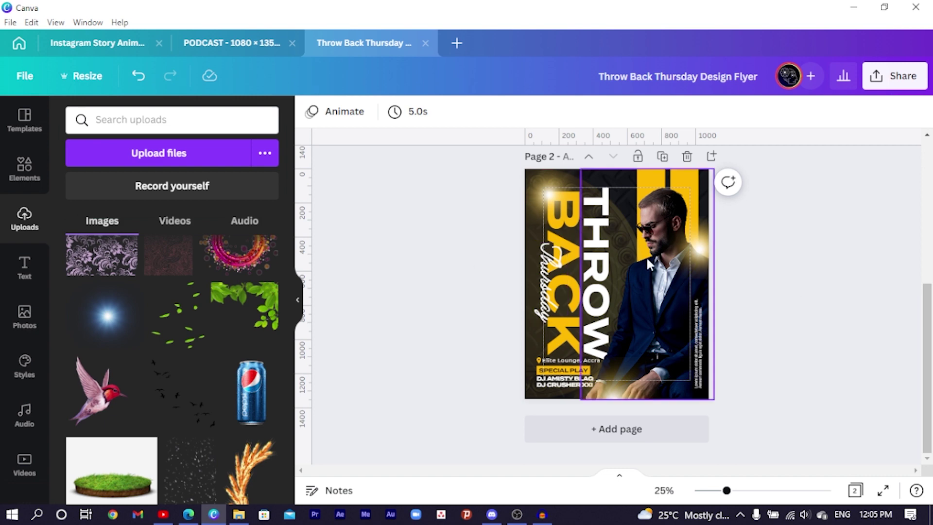